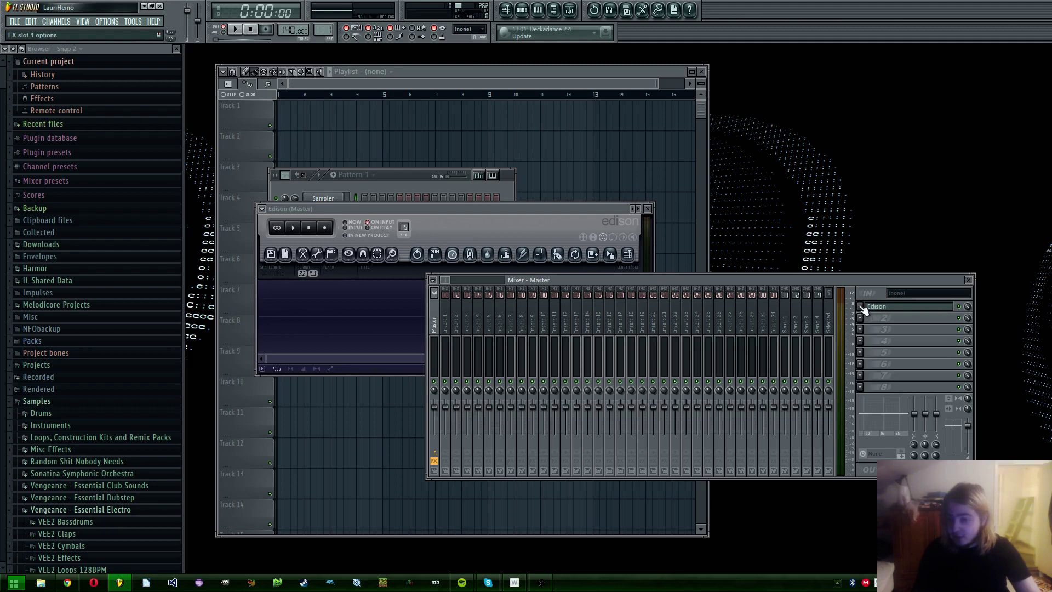
Load Edison into the first effect slot of the Master mixer track
click(864, 309)
mouse_move(882, 318)
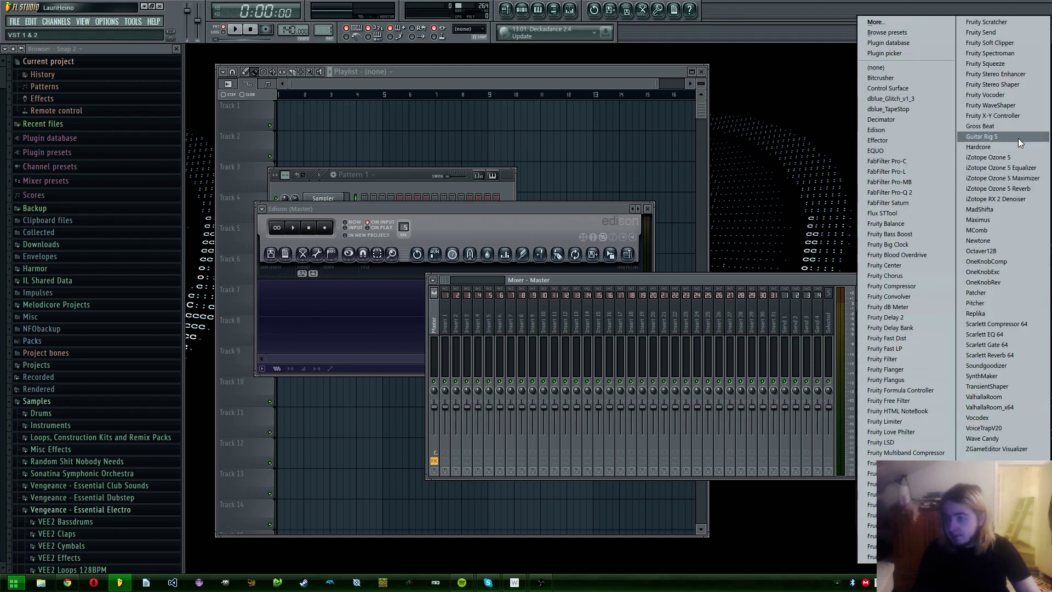
click(910, 130)
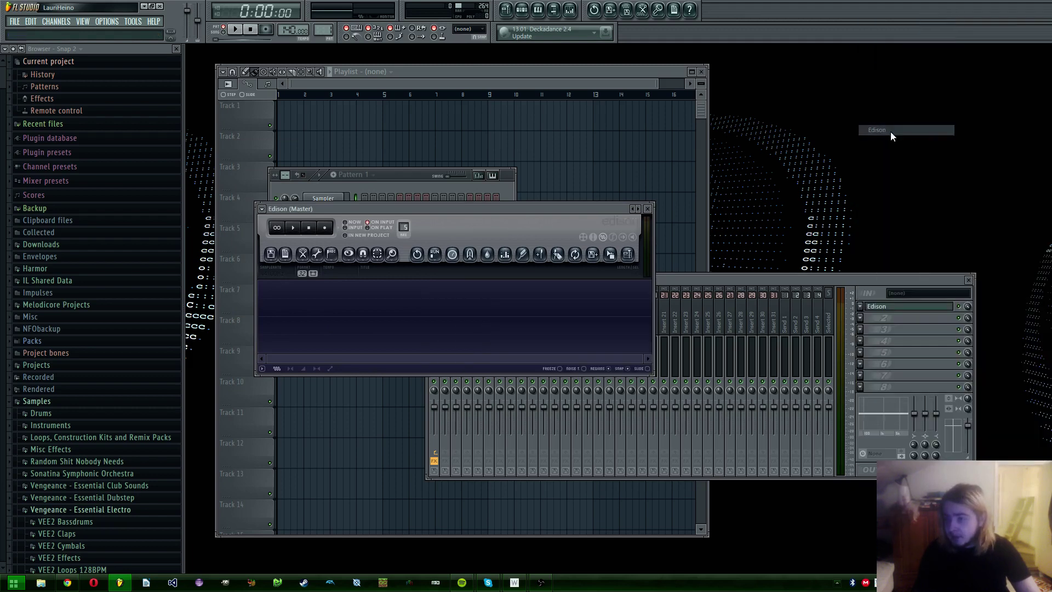
Insert silence into the empty Edison sample and delete everything after about sample 17579
right_click(343, 298)
mouse_move(362, 330)
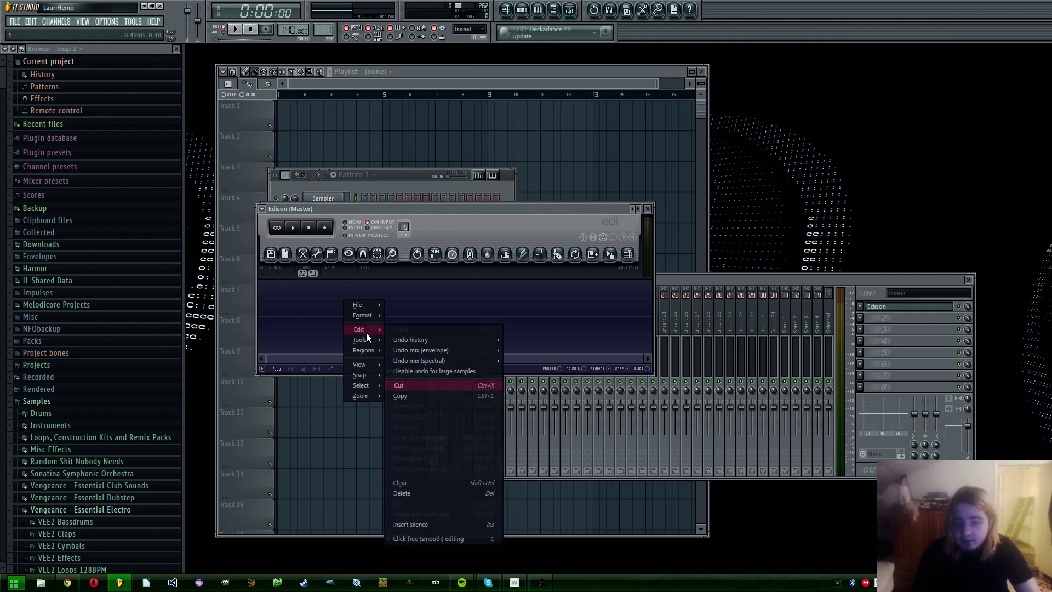
click(410, 524)
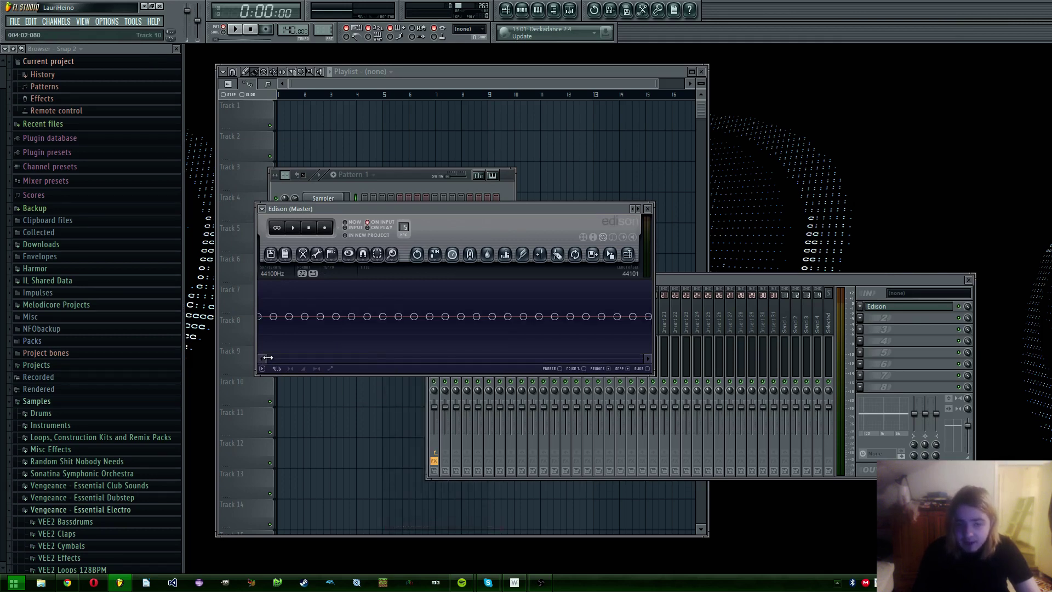
drag(268, 358, 643, 359)
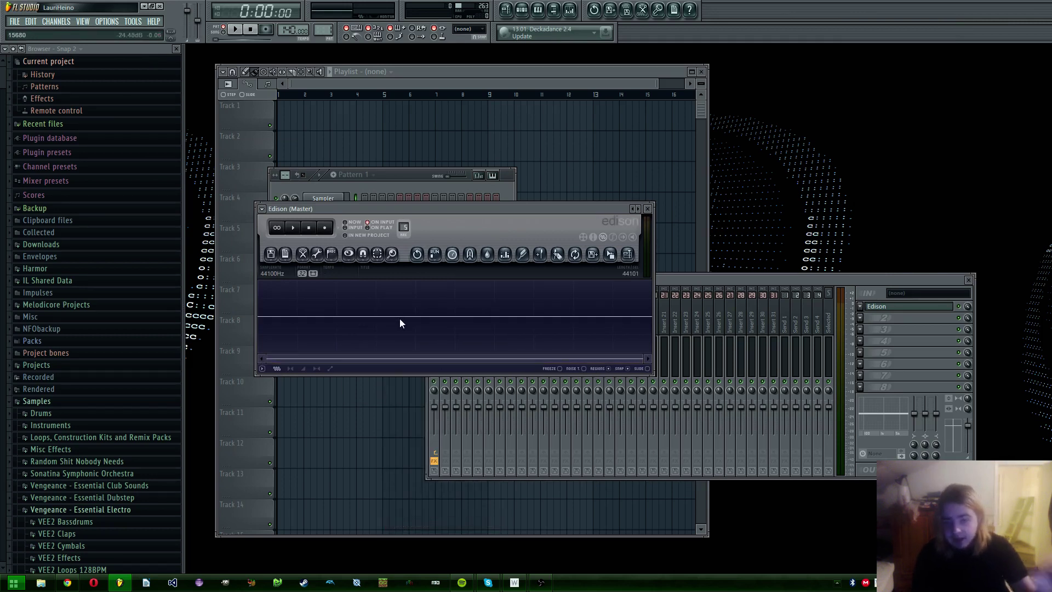
drag(418, 318, 908, 333)
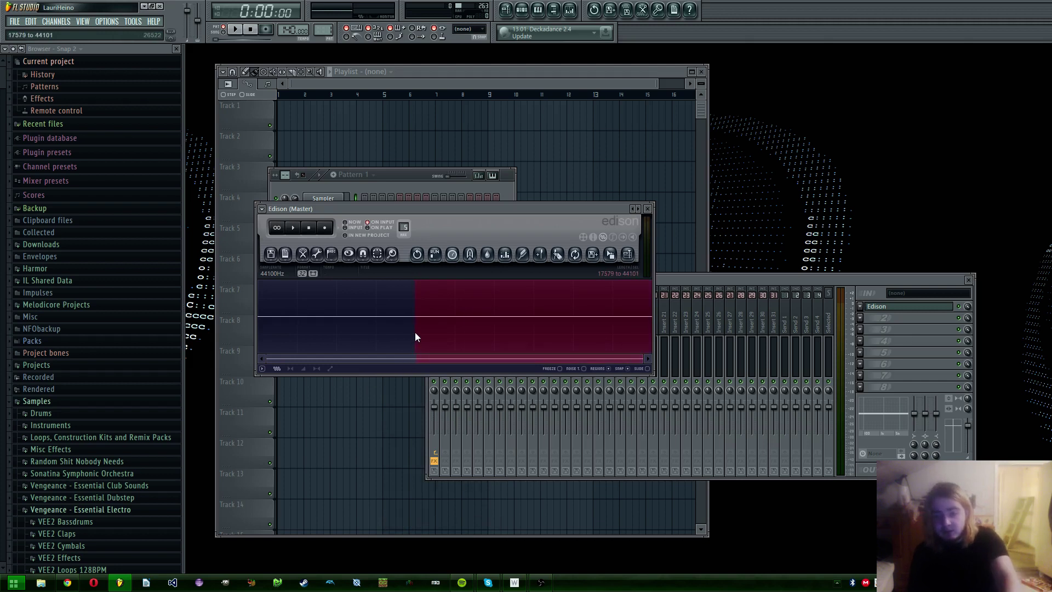
key(Delete)
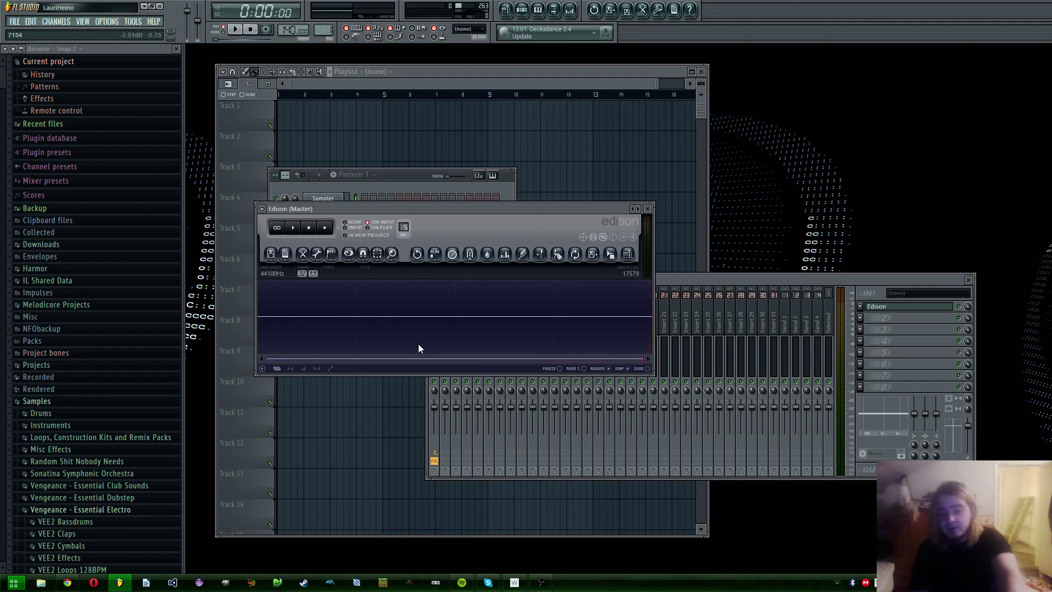
Generate noise across the whole silent sample and play it back
right_click(396, 329)
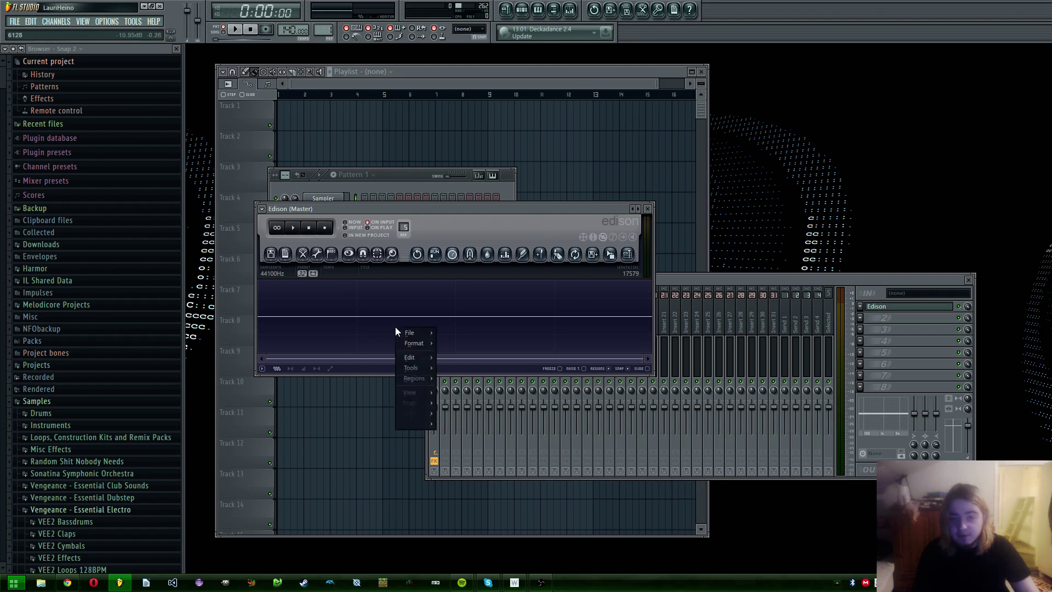
mouse_move(436, 367)
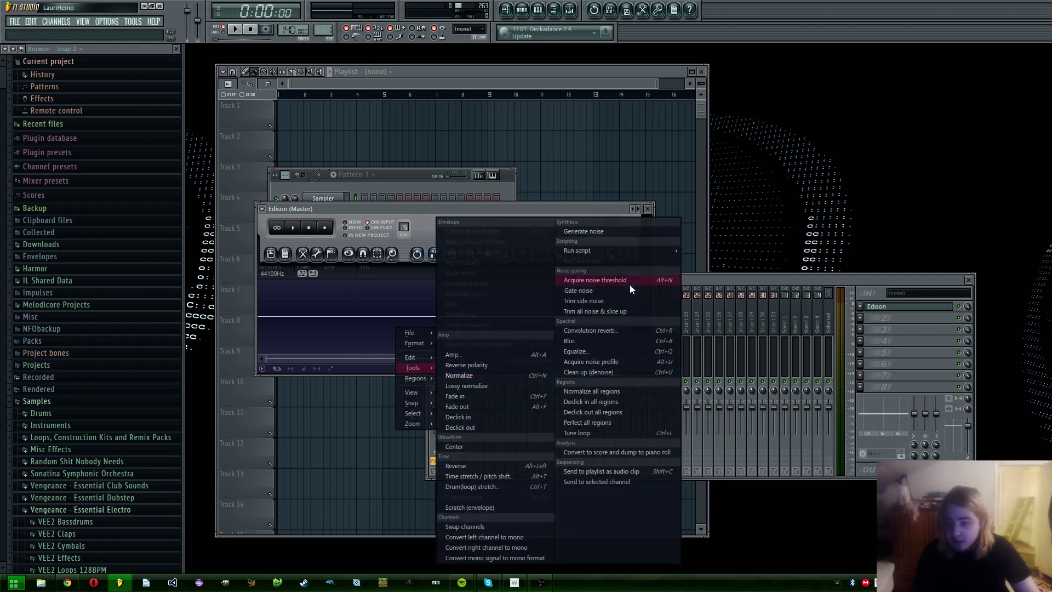
click(607, 234)
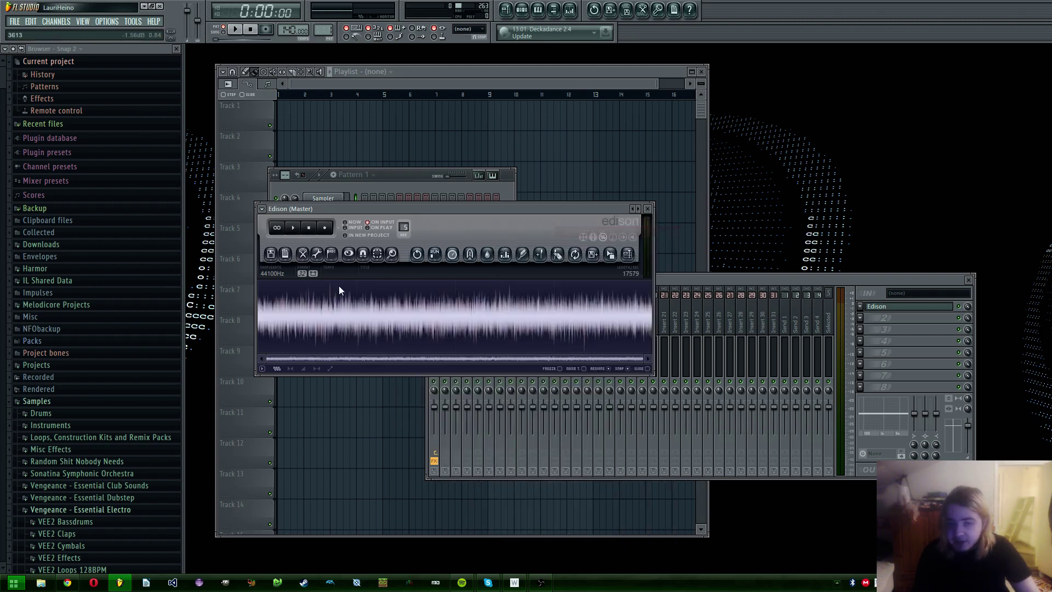
click(295, 229)
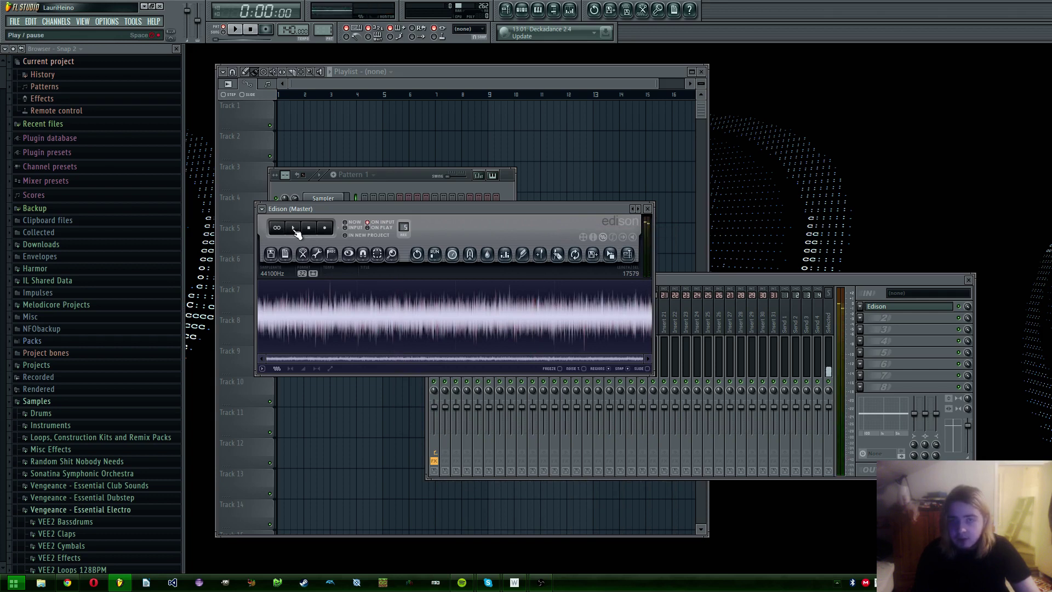
Delete the end of the noise to shorten it to about 11135 samples, and play it
click(460, 321)
click(445, 312)
key(Delete)
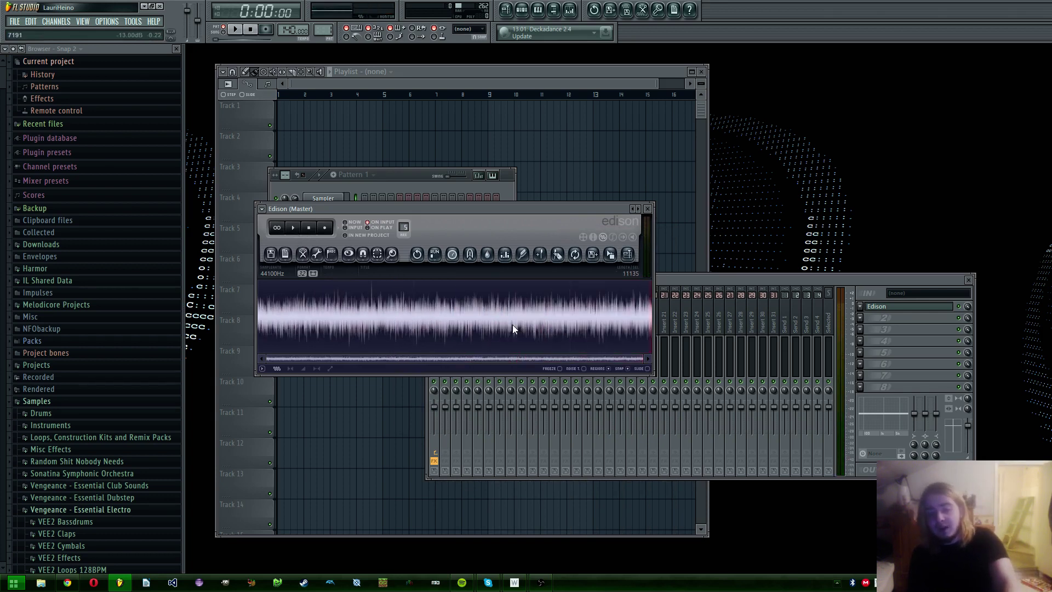
click(294, 232)
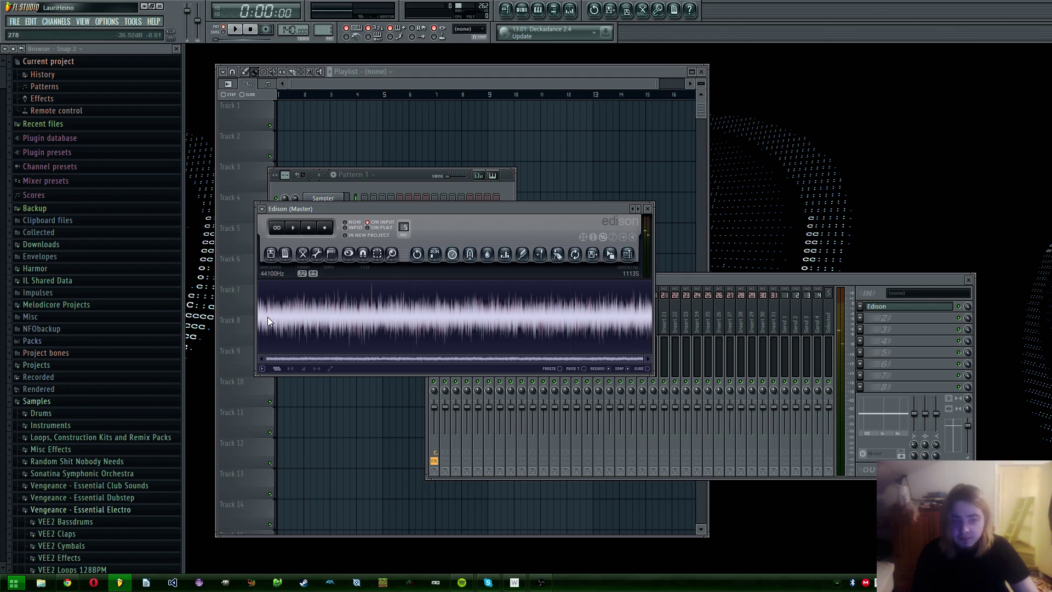
Clear the noise between about samples 433 and 2936, keeping the gap as silence
drag(326, 324, 362, 316)
right_click(351, 319)
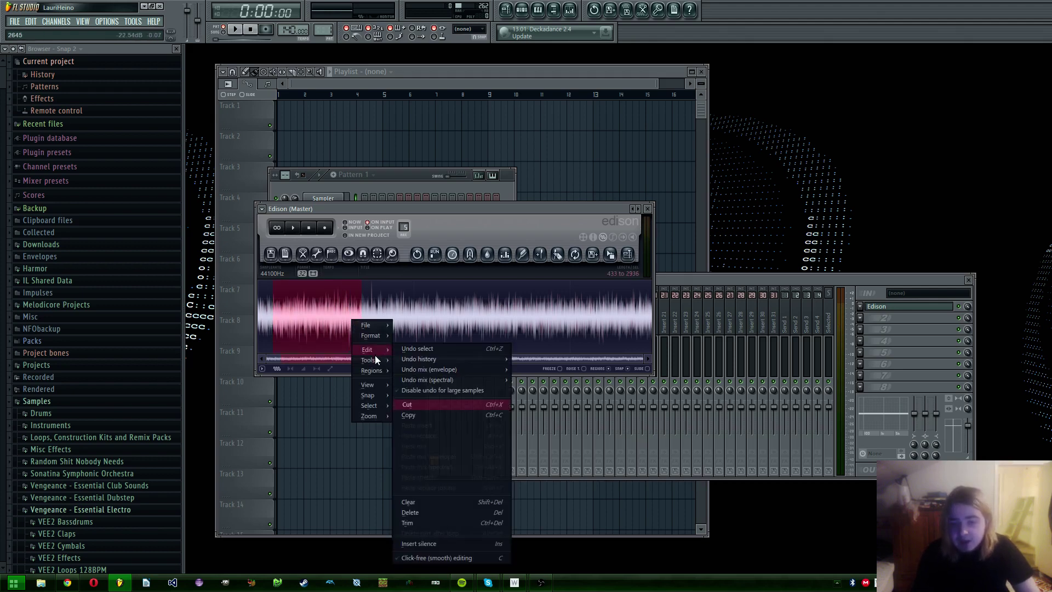
mouse_move(376, 349)
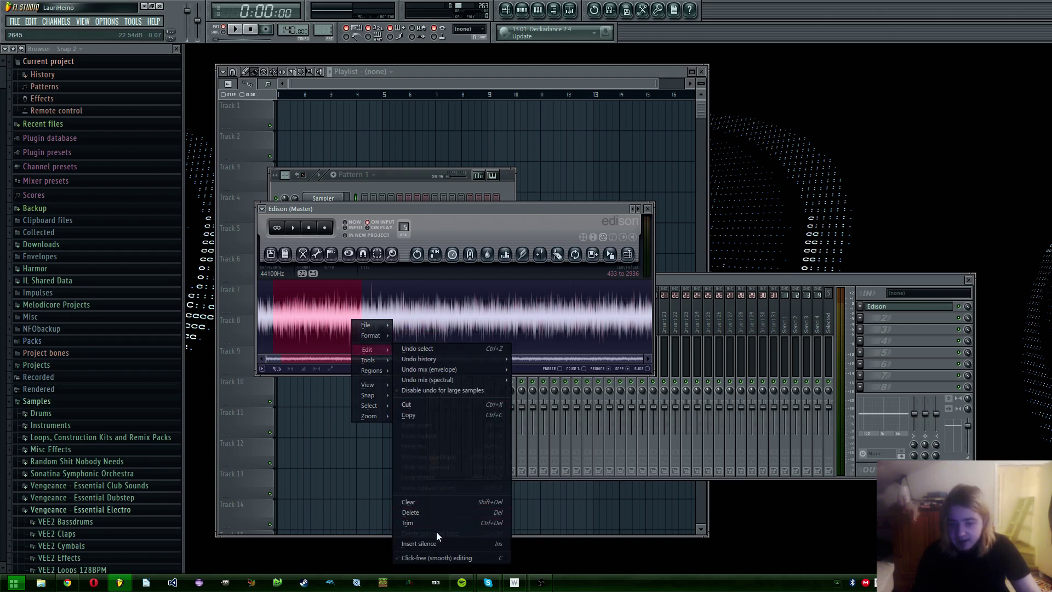
click(437, 502)
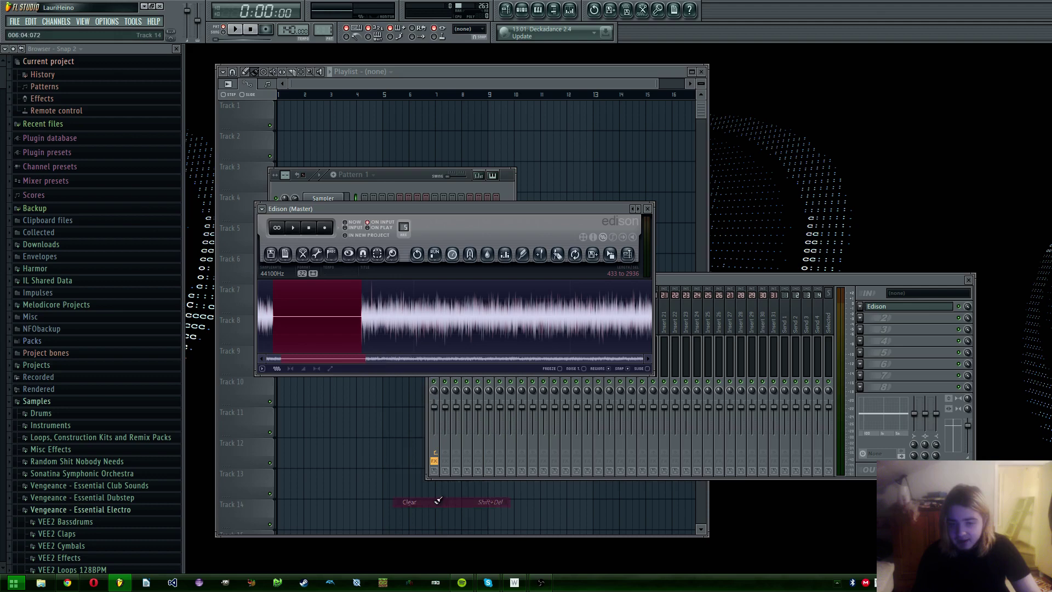
Fill the cleared section using the Pulse generator script with a 220 Hz base frequency and 0.768 volume
right_click(297, 329)
mouse_move(314, 370)
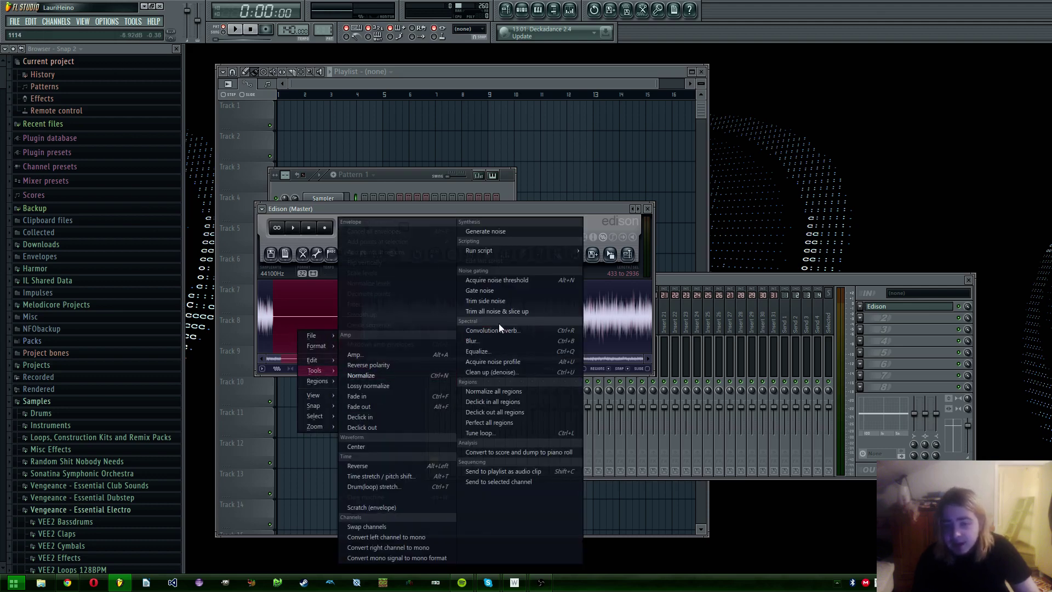
mouse_move(524, 250)
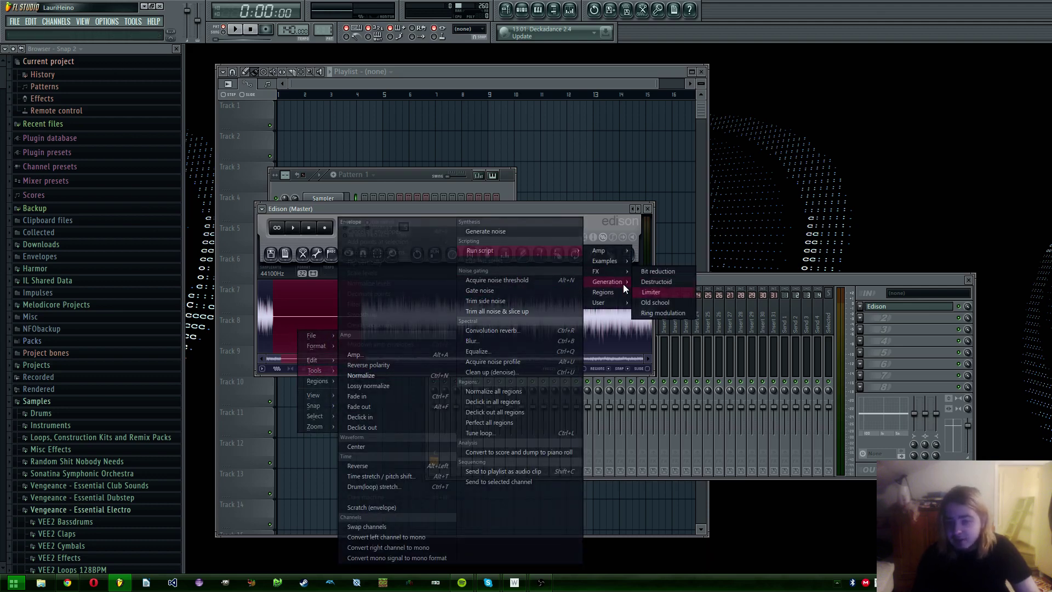
mouse_move(623, 283)
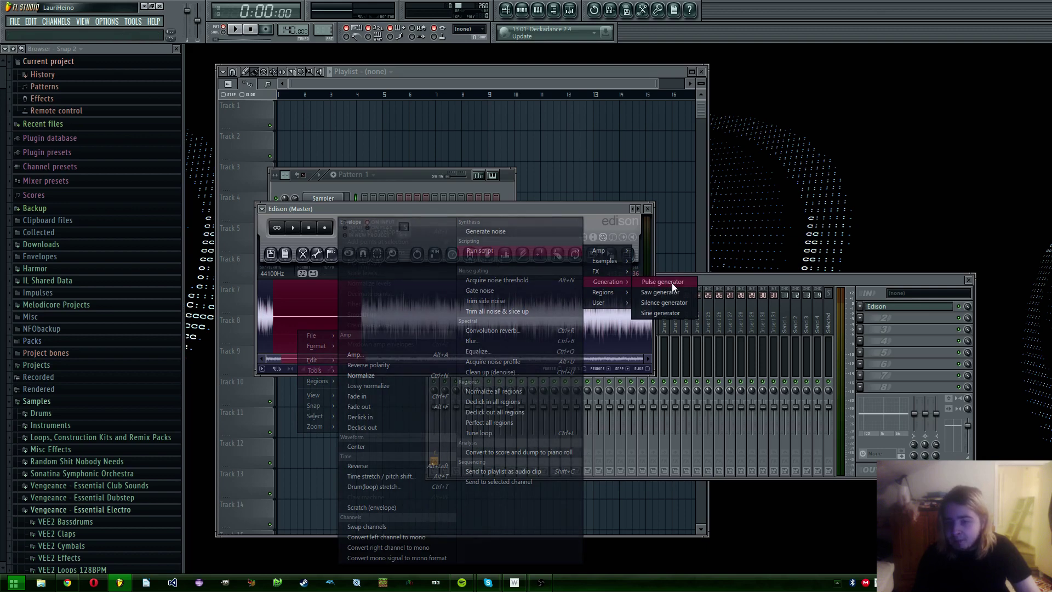
click(671, 284)
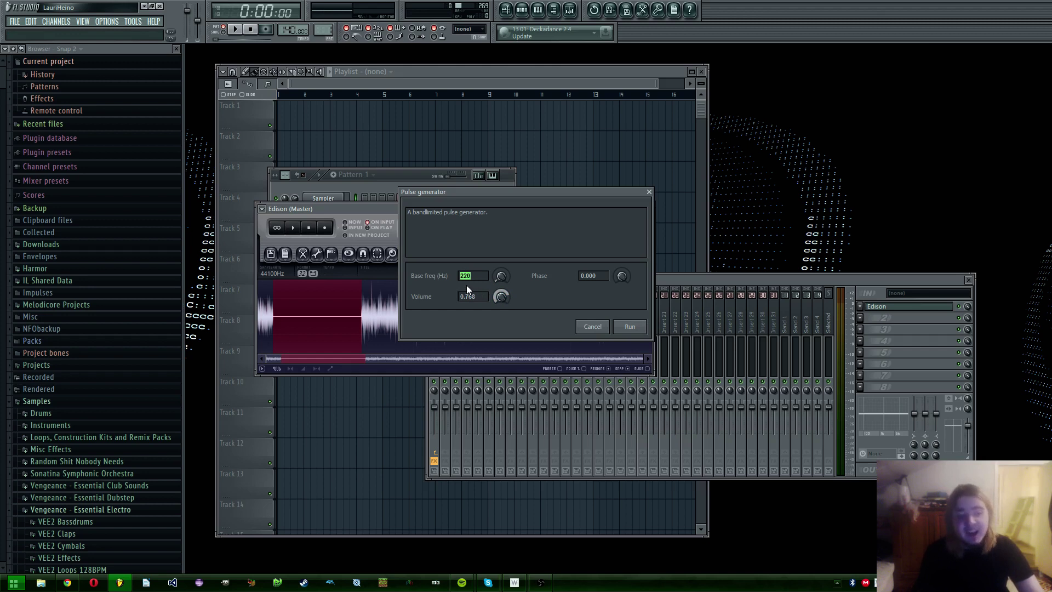
click(630, 326)
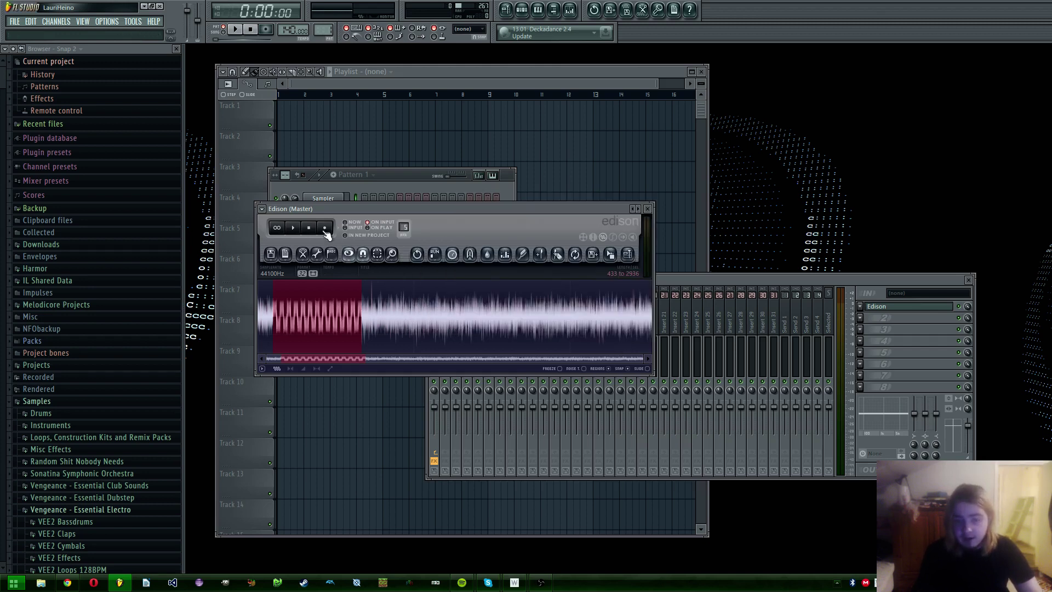
Select the entire sample and play it several times to hear the pulse and noise together
click(294, 228)
key(ctrl+a)
click(296, 228)
click(298, 229)
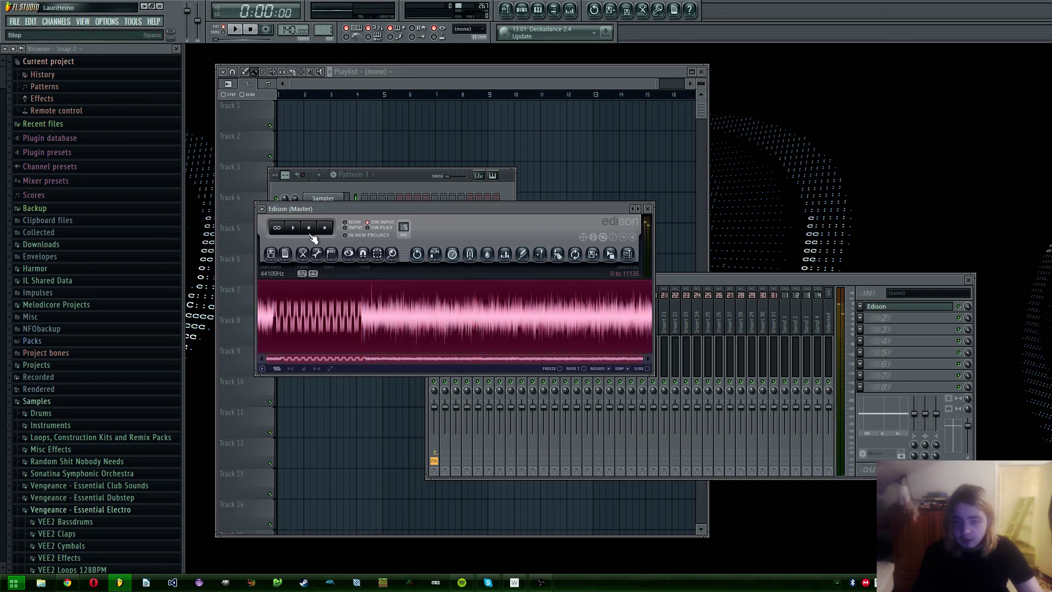
click(297, 229)
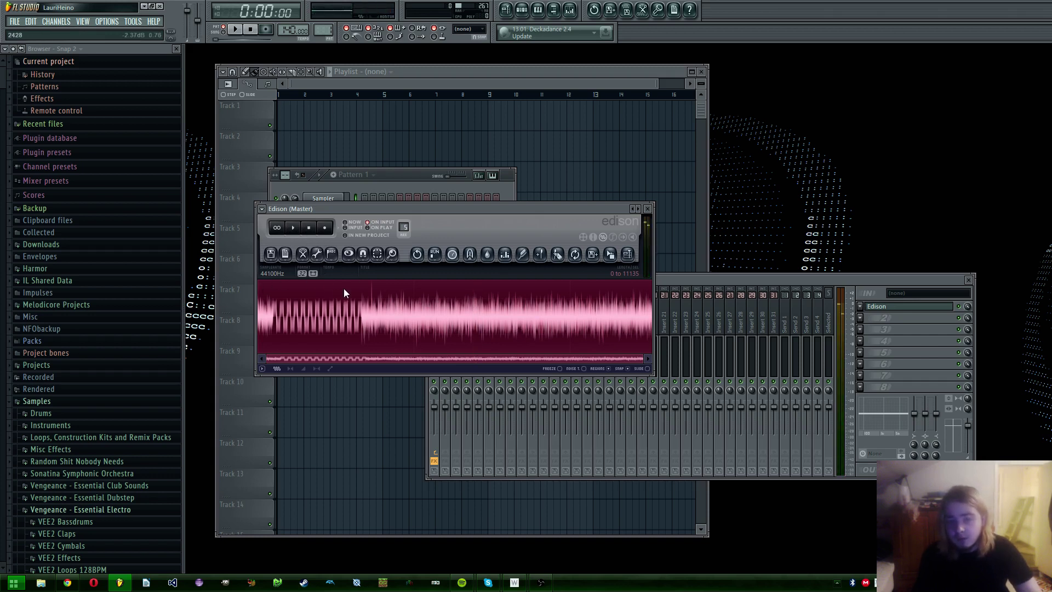
Fade out the noise from shortly after the pulse section to the end, and play the whole sound
click(394, 324)
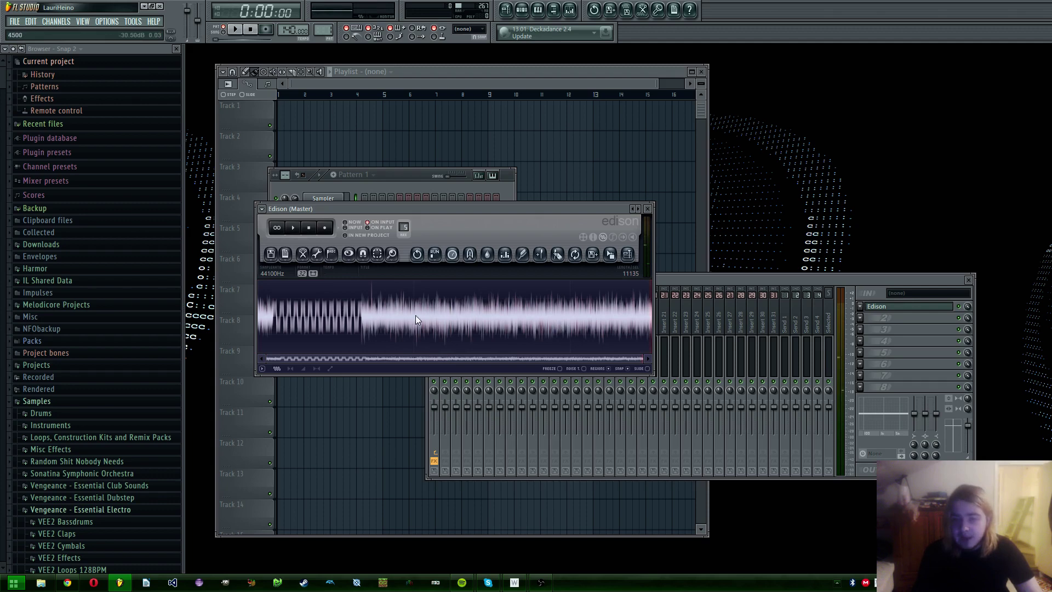
right_click(431, 332)
mouse_move(451, 372)
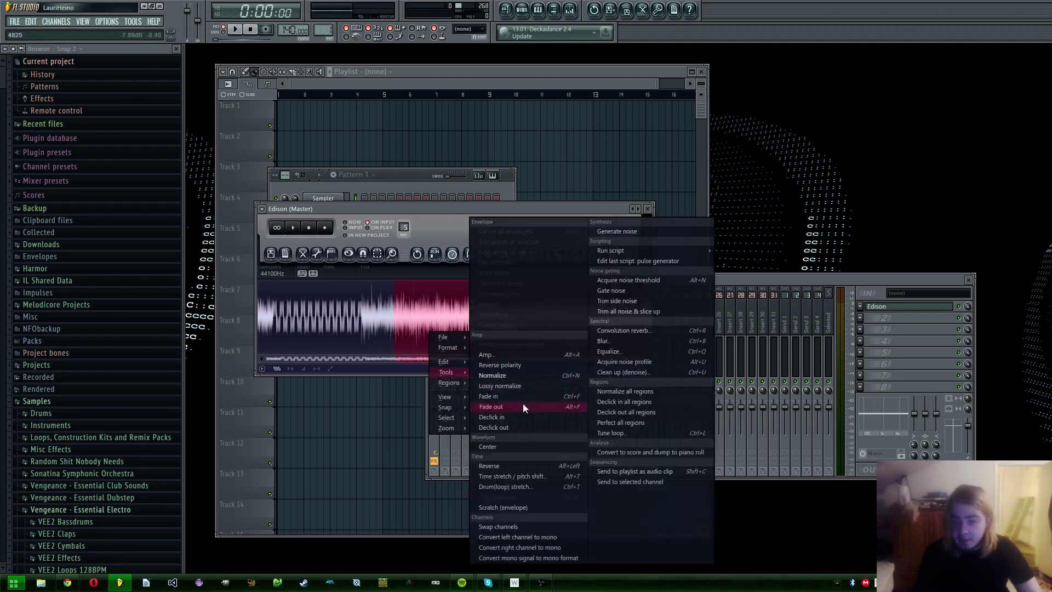
click(520, 406)
click(300, 229)
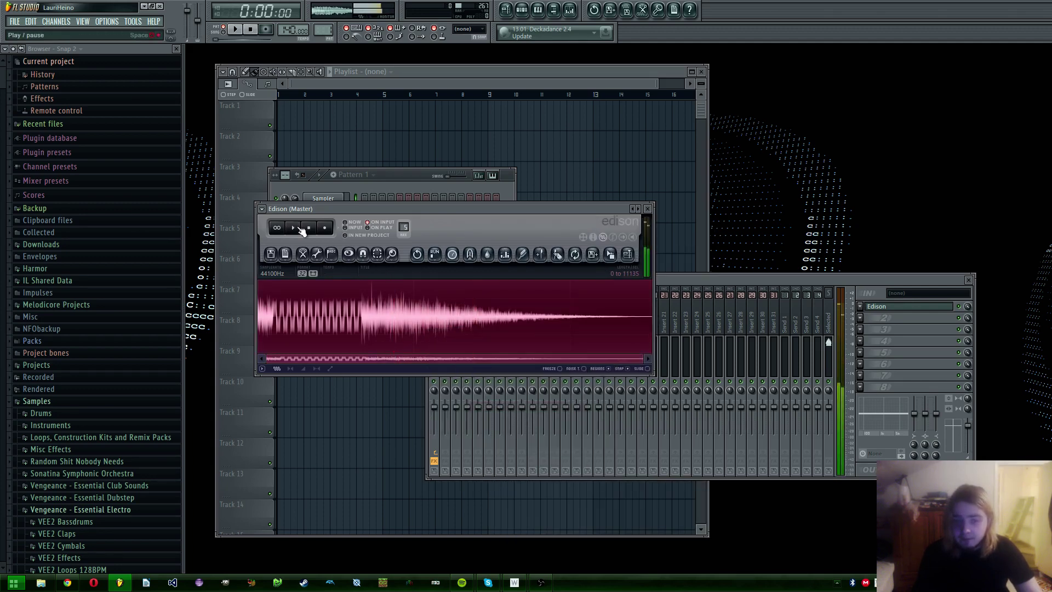
click(300, 229)
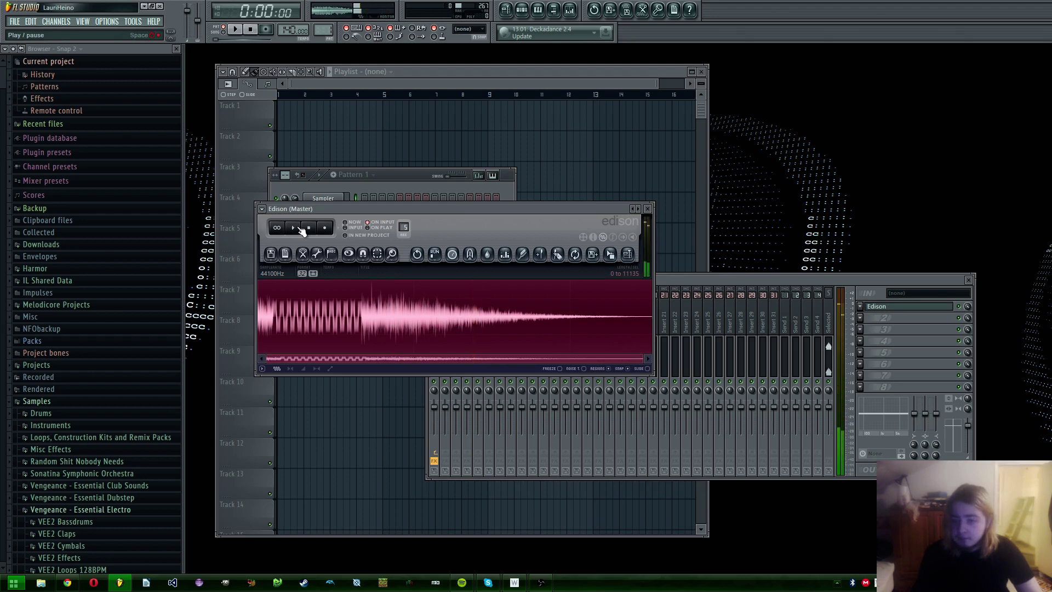
click(301, 229)
Delete about samples 2036 to 2968 at the end of the pulse section and play the shortened sound
drag(259, 311, 326, 313)
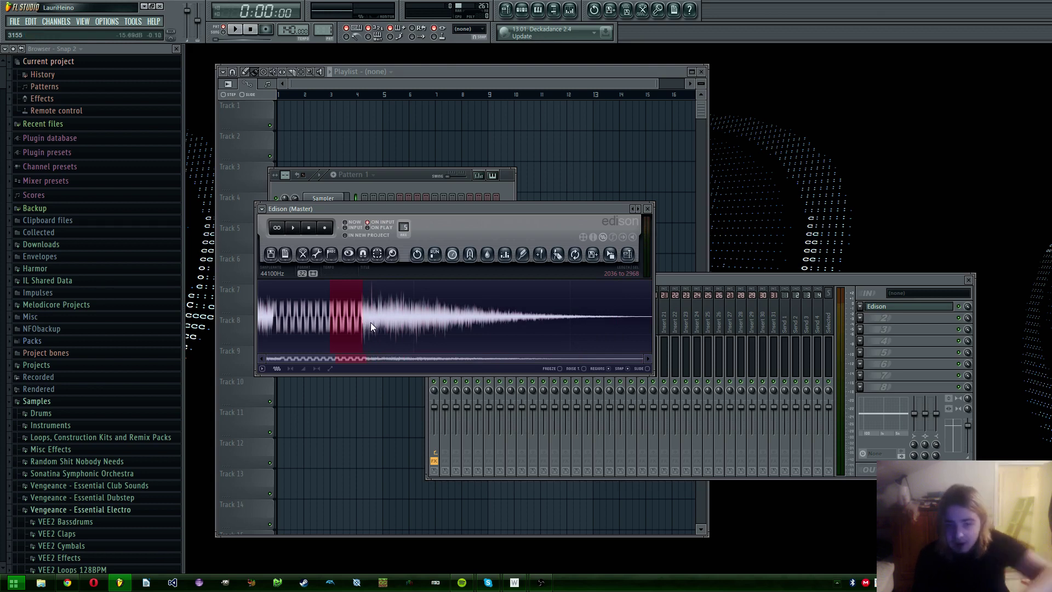
key(Delete)
key(ctrl+a)
click(300, 227)
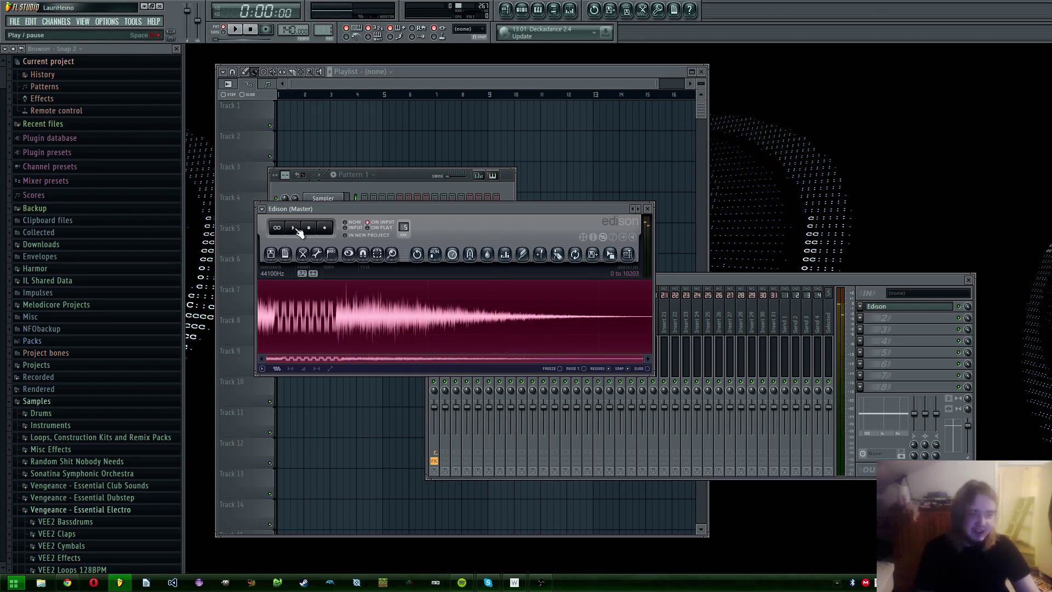
click(302, 229)
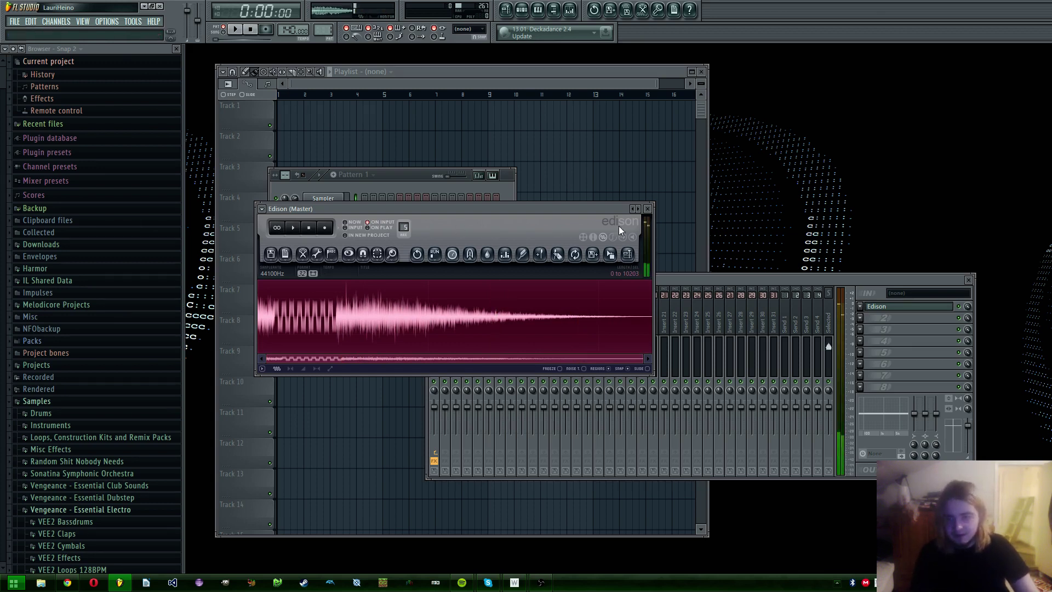
click(295, 230)
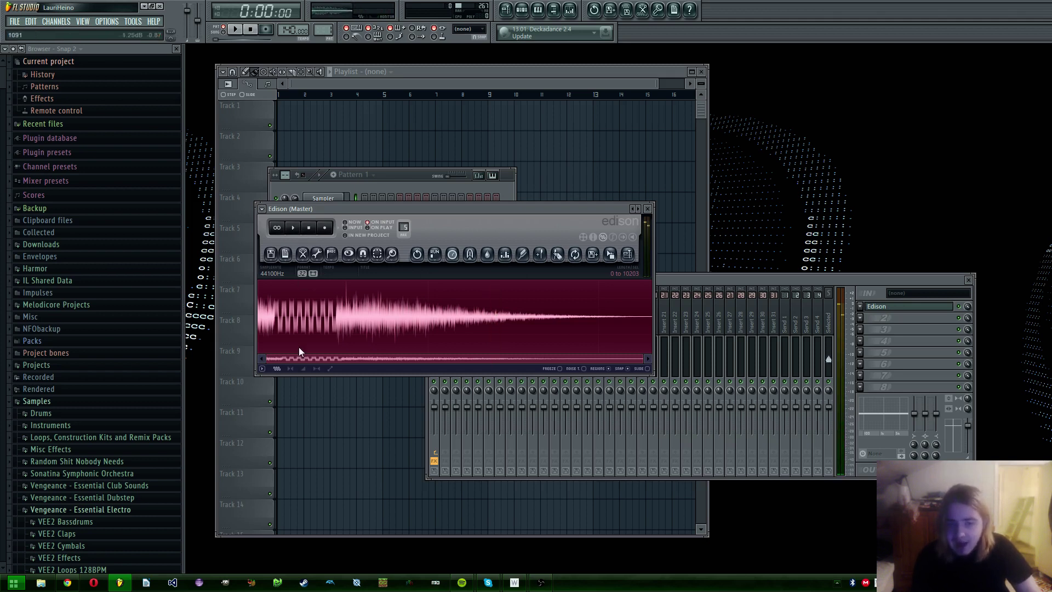
Select the entire sound in Edison and send it to the Sampler channel of Pattern 1
click(281, 310)
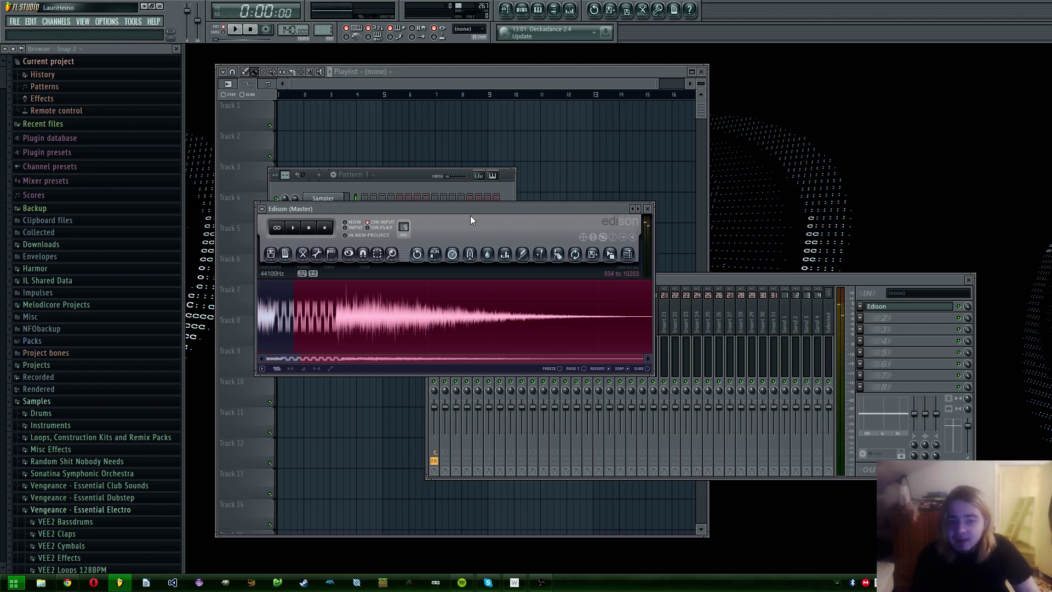
key(ctrl+a)
drag(511, 205, 543, 224)
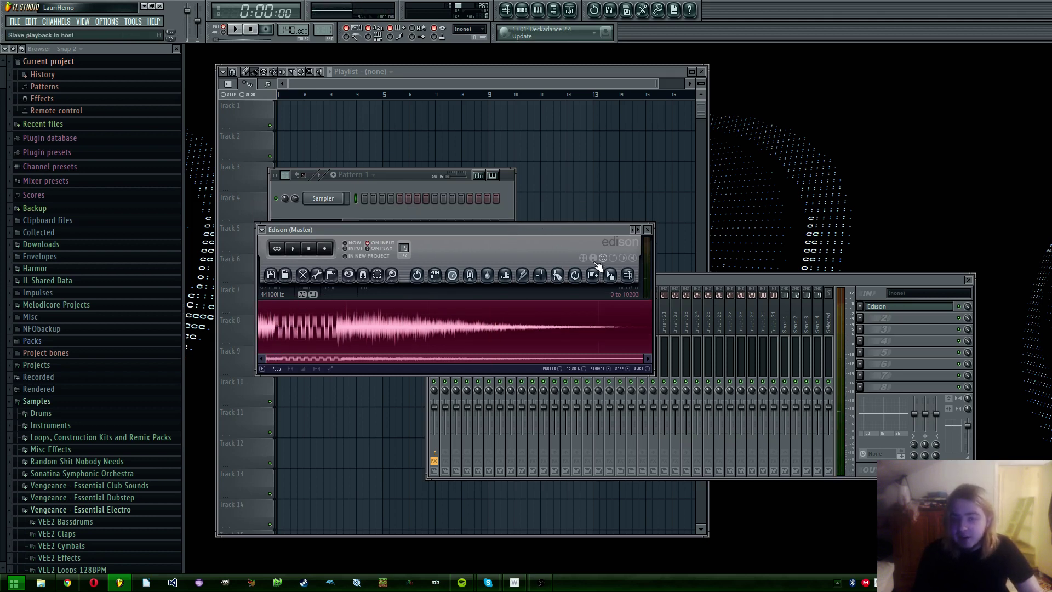
drag(608, 276, 331, 204)
Adjust the Pogo precomputed effect of the new sample channel, first lowering and then raising it
drag(931, 208, 450, 150)
drag(426, 393, 425, 423)
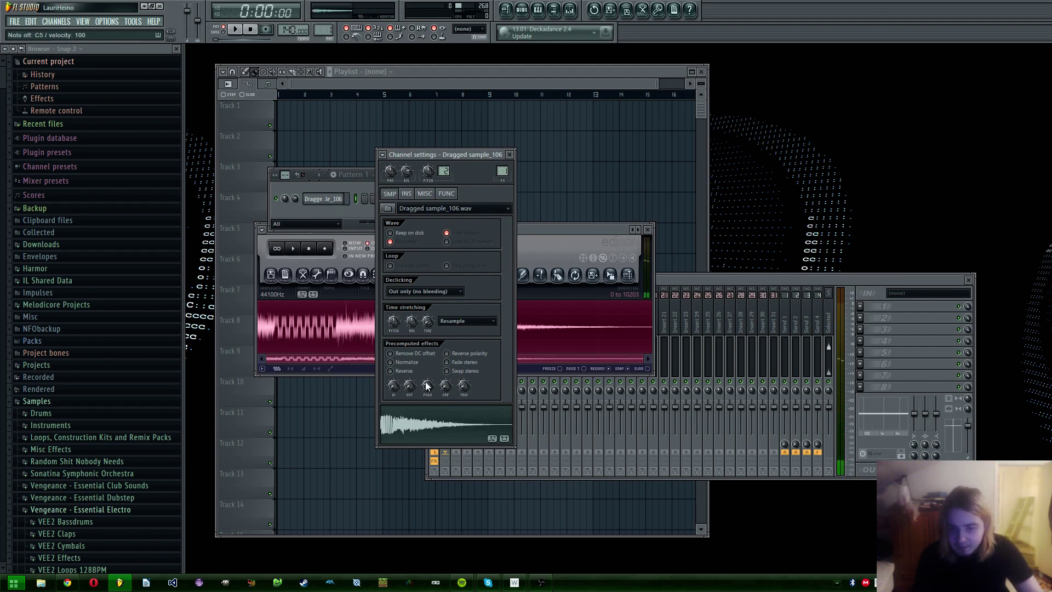
drag(425, 381, 425, 352)
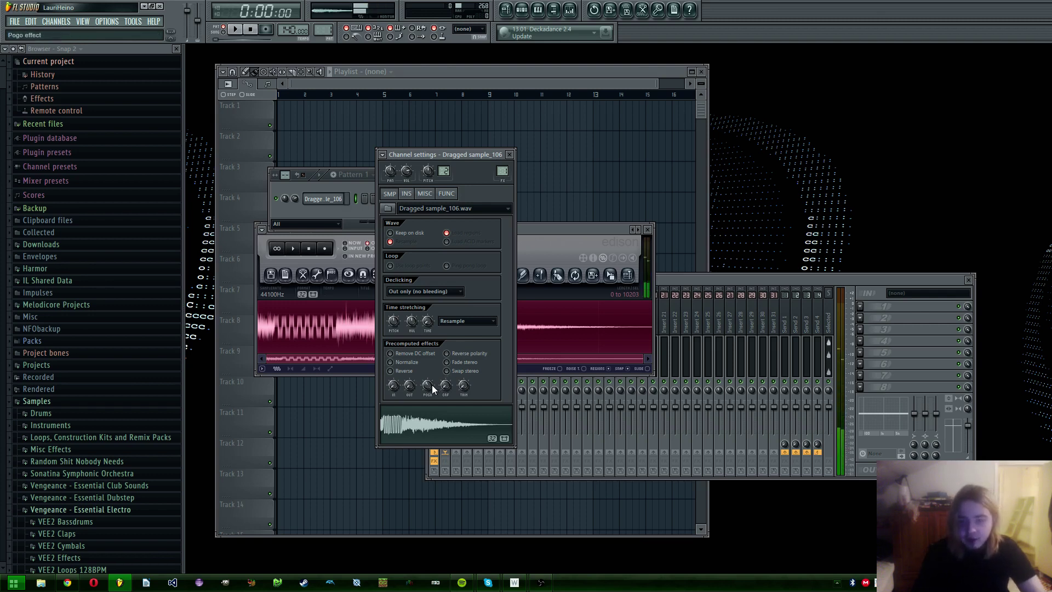
Raise the Pogo precomputed effect of the dragged sample channel, fine-tune it, and audition the resulting sound
drag(432, 385, 431, 329)
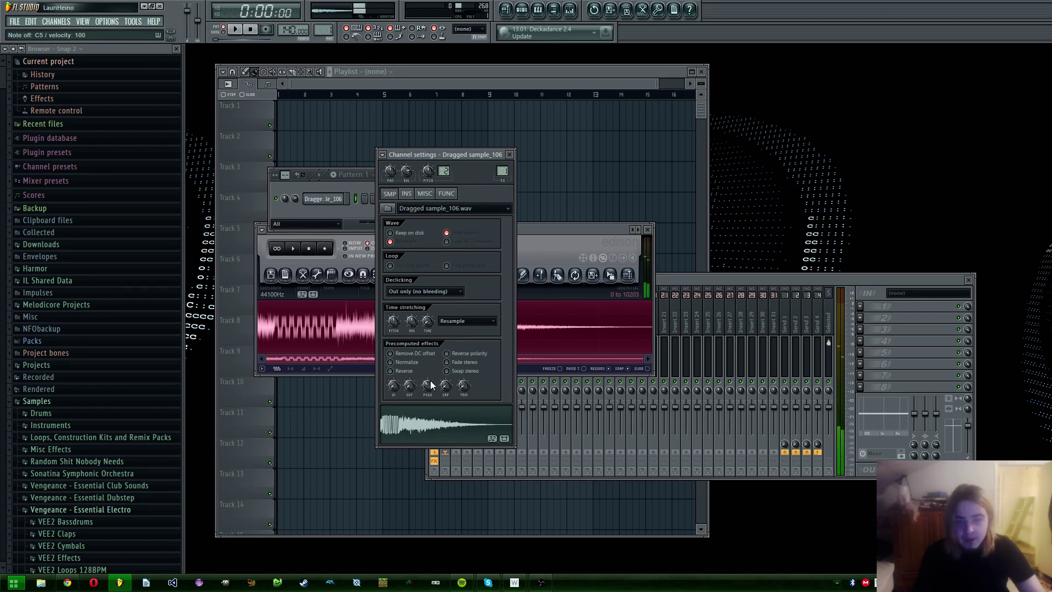
drag(431, 381, 431, 384)
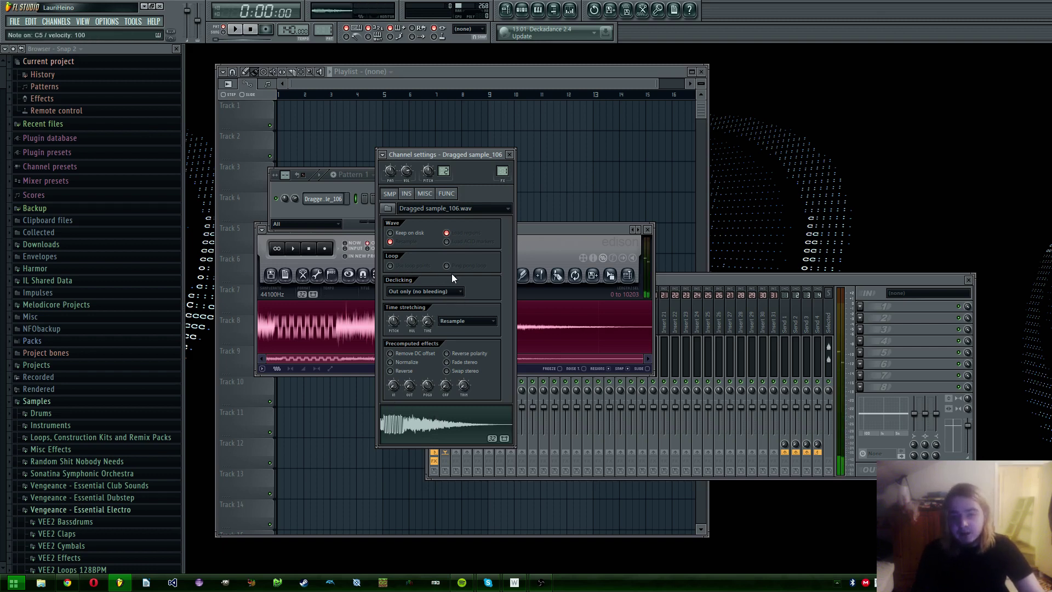
Find and audition kick1 among the drum samples and add it to Pattern 1 as a new channel
click(117, 425)
click(105, 407)
click(80, 392)
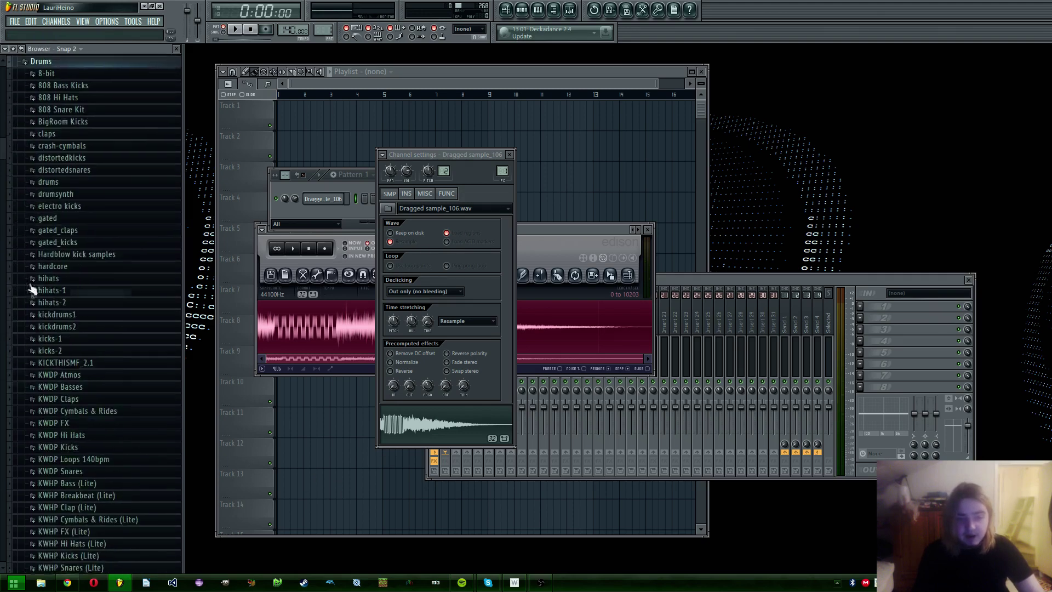
click(77, 75)
scroll(136, 383, down, 10)
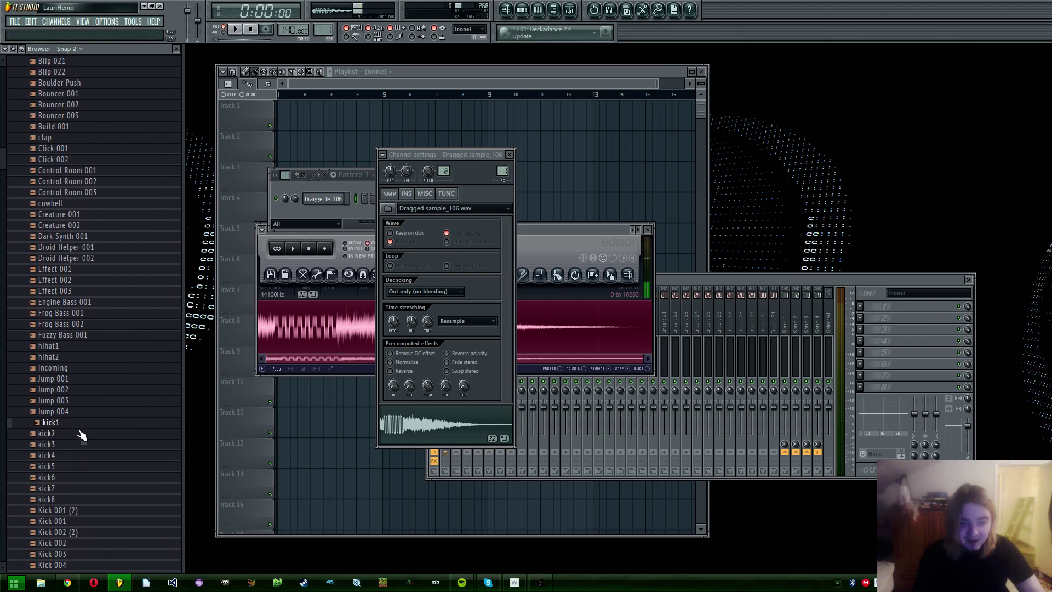
click(68, 425)
drag(69, 429, 314, 187)
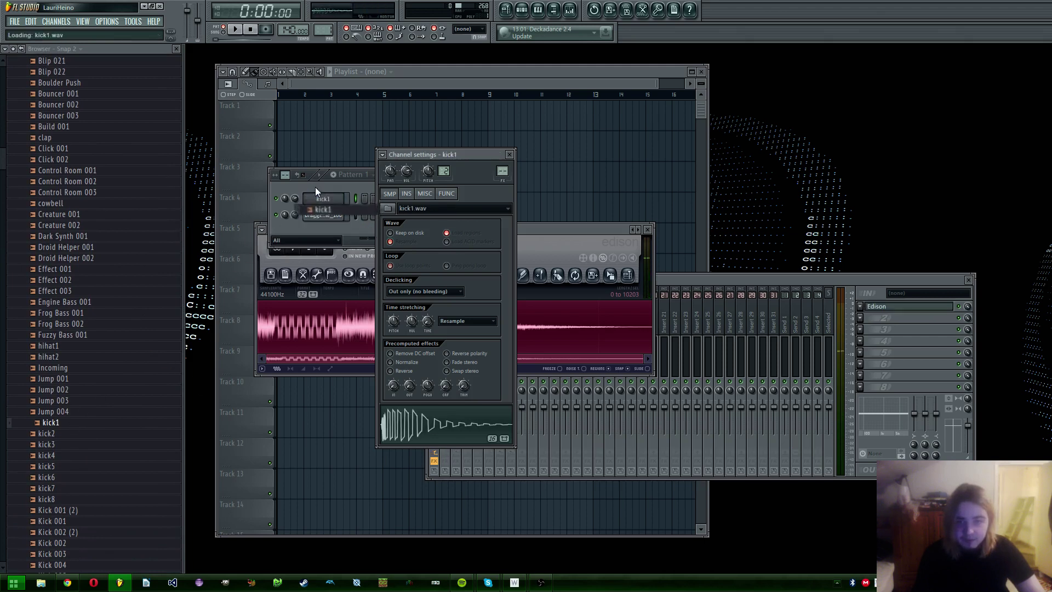
Insert a 3x Osc generator channel below the dragged sample channel in Pattern 1
right_click(326, 215)
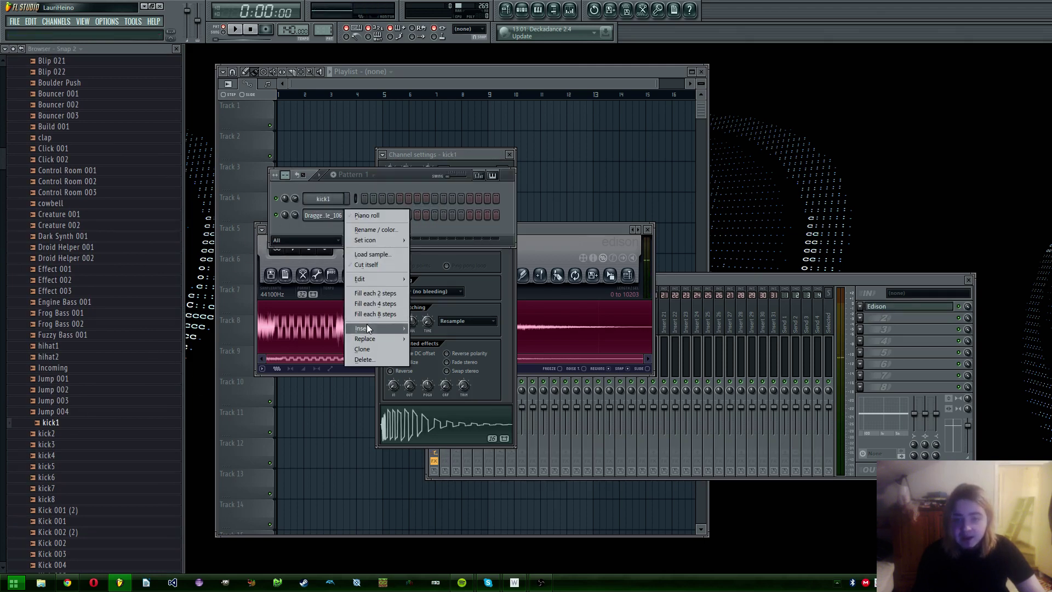
mouse_move(367, 326)
click(457, 130)
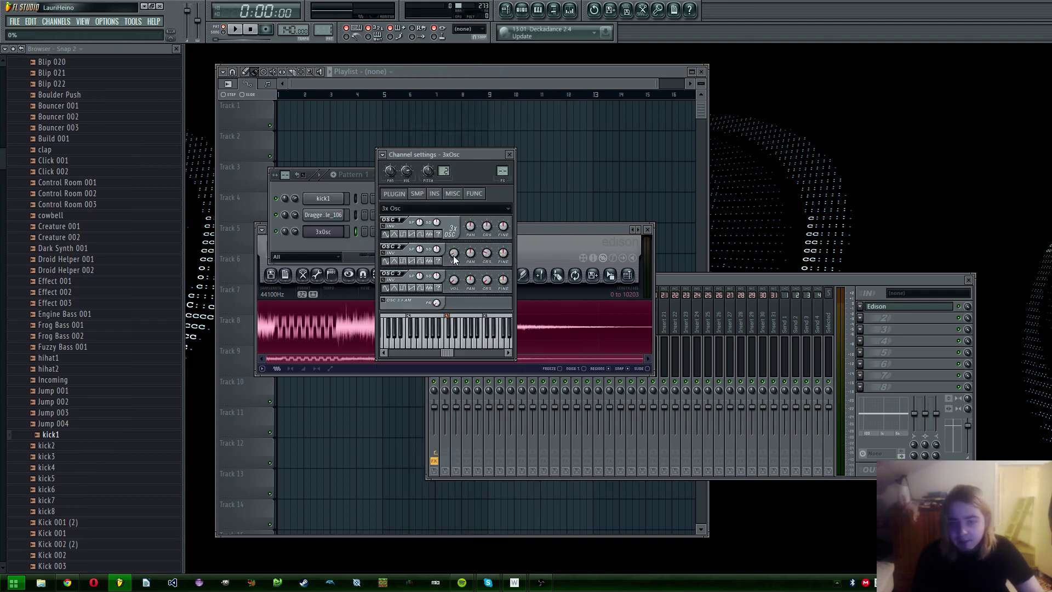
Shape the 3xOsc channel's volume envelope into a very short hit using sustain and decay, and test it with several notes
click(434, 194)
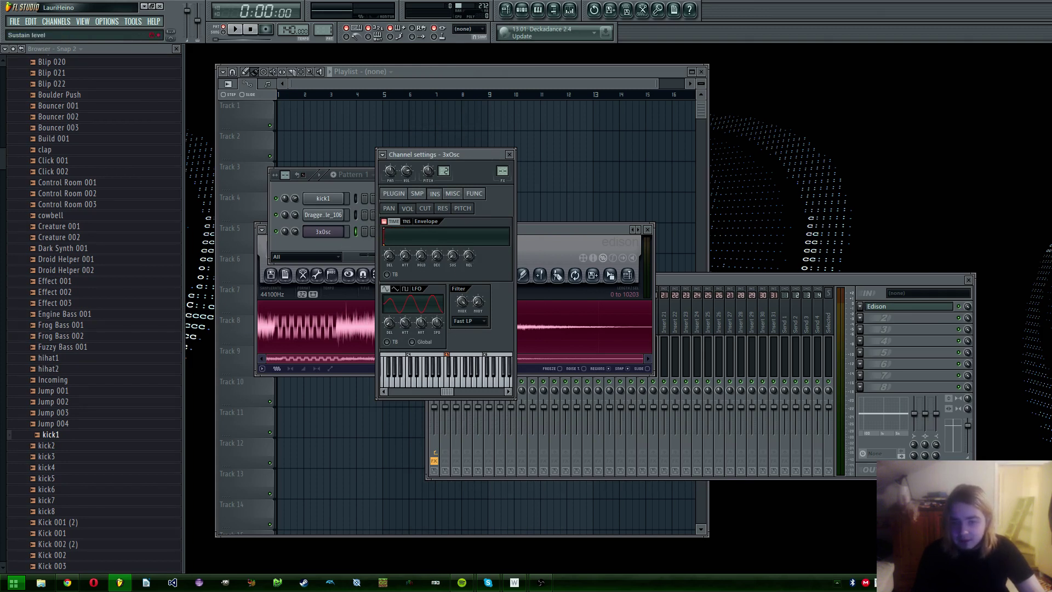
drag(437, 255, 437, 249)
key(q)
key(q)
key(z)
key(z)
key(z)
Program kick1 on steps 1 and 9, the dragged sample on steps 5 and 13, and 3xOsc on all 16 steps, at 126 BPM
click(341, 255)
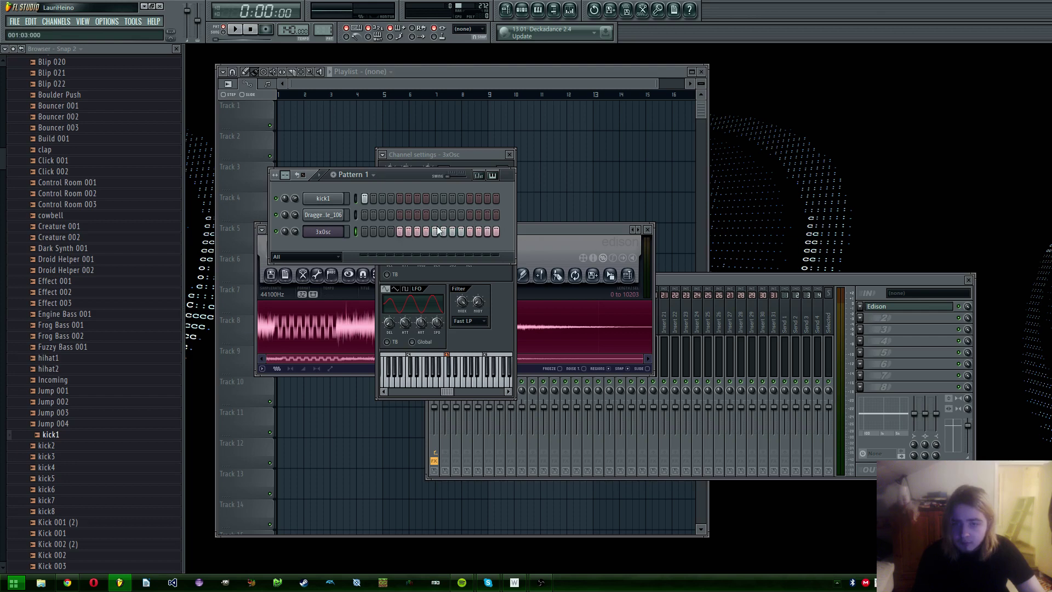
drag(437, 226, 313, 229)
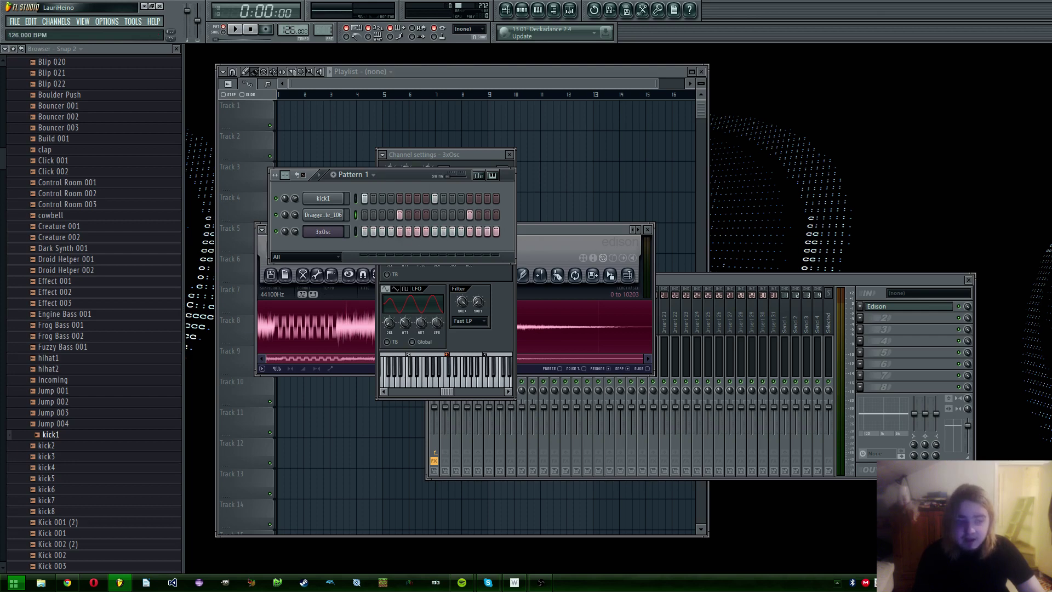
Play Pattern 1 and turn down a channel's volume to balance the beat
key(space)
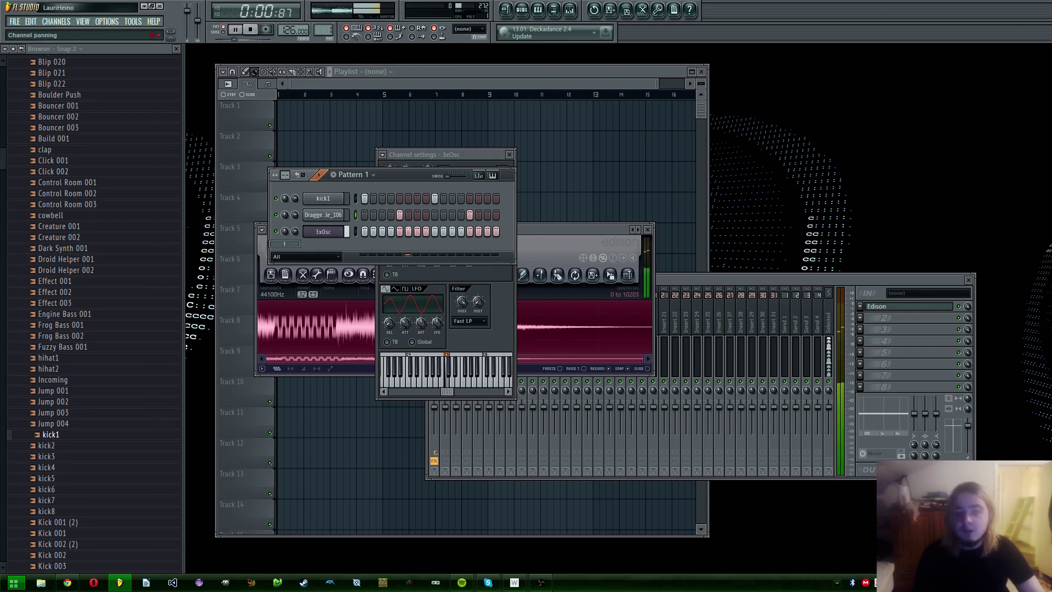
drag(295, 214, 295, 245)
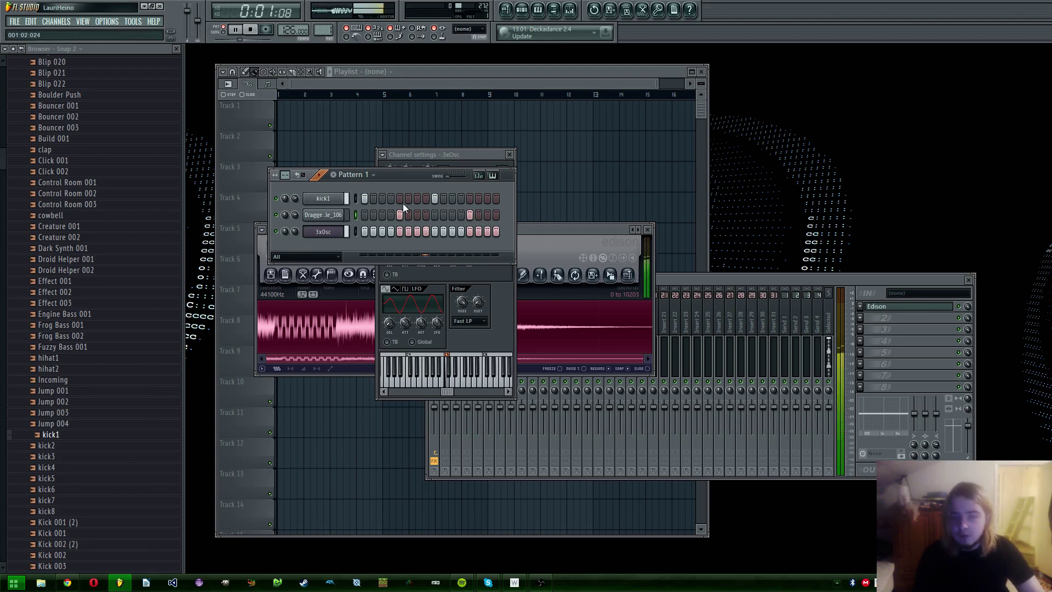
Open the velocity graph for the dragged sample channel and raise the values of steps 3, 7, 11 and 15
click(478, 176)
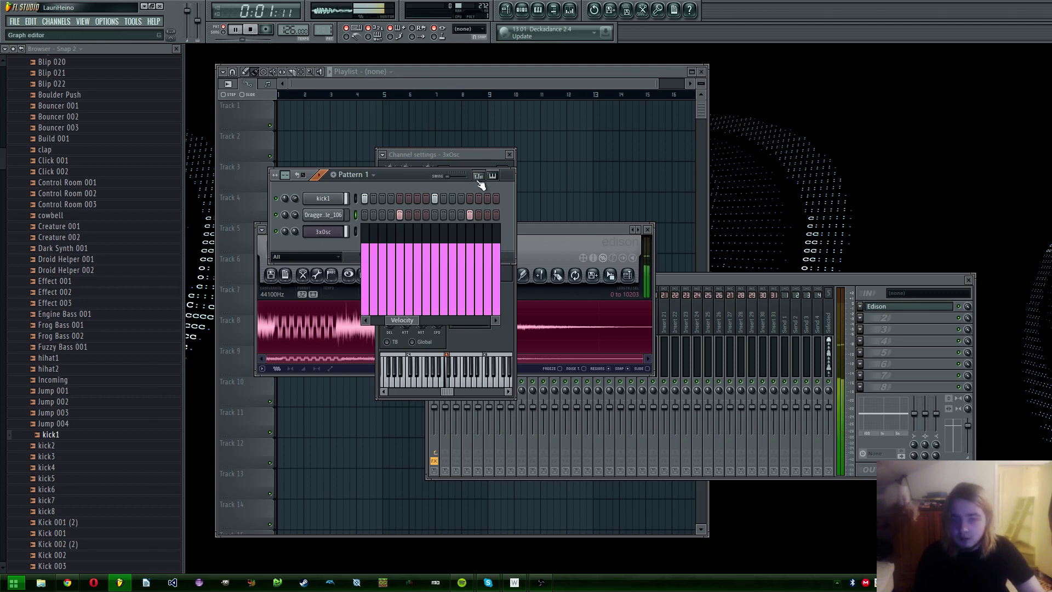
click(386, 235)
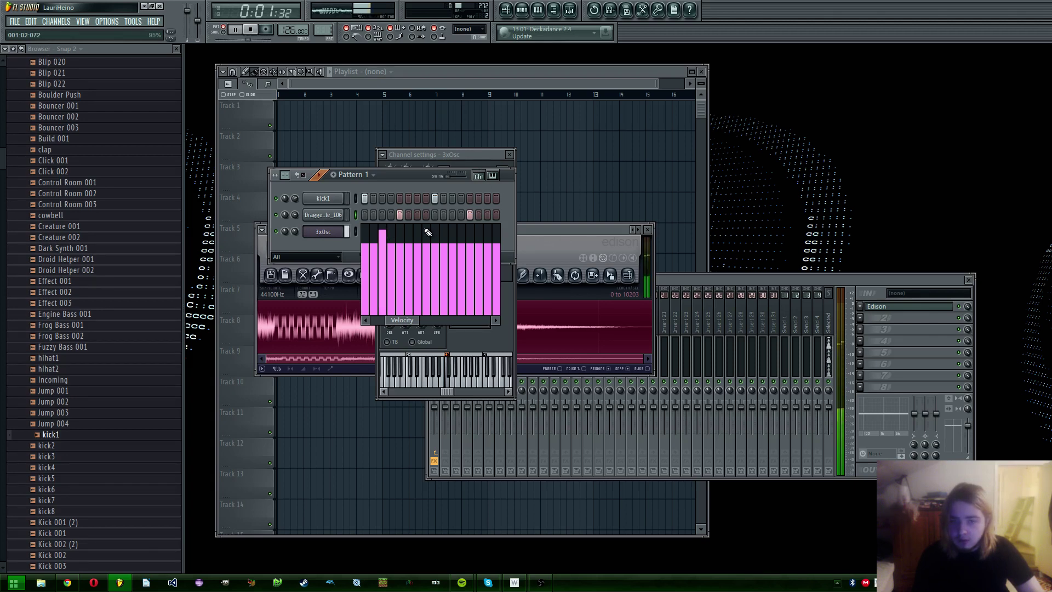
click(417, 230)
click(452, 231)
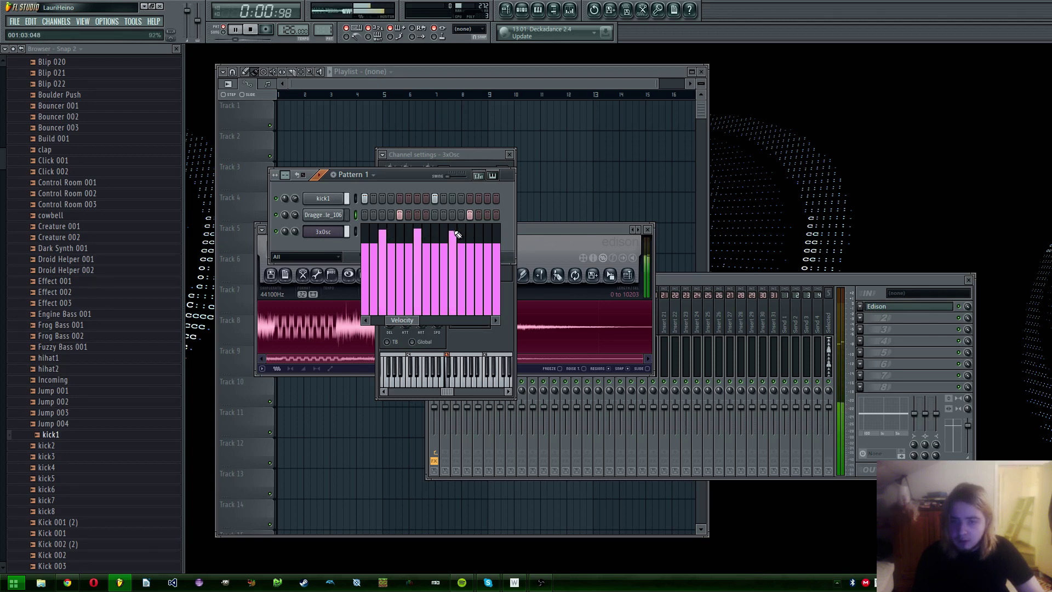
click(486, 230)
Accent steps 3, 7, 11 and 15 of the 3xOsc channel by raising their velocities in the graph editor
click(356, 230)
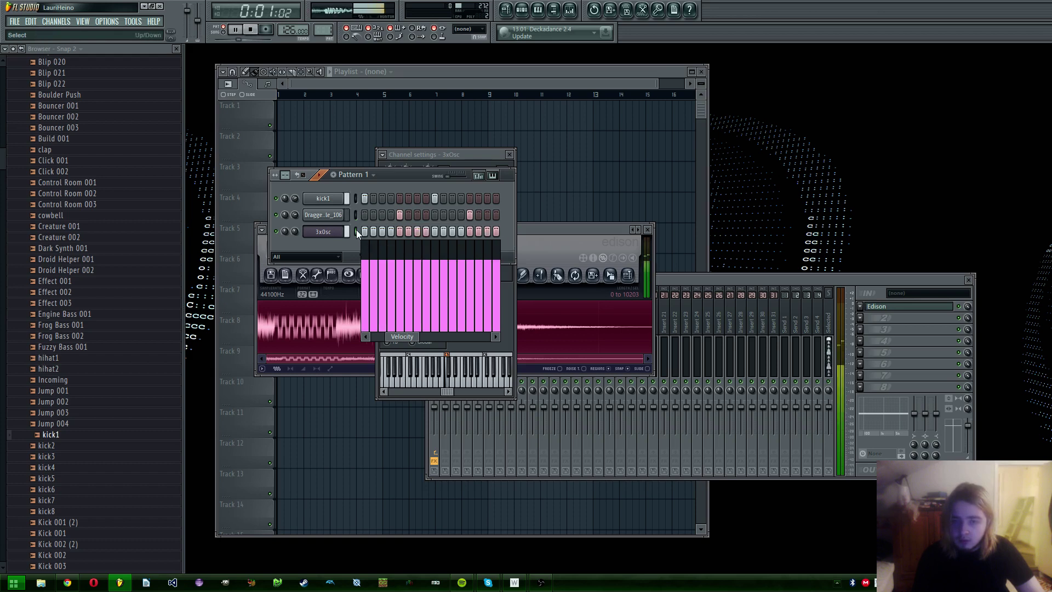
click(382, 244)
click(417, 245)
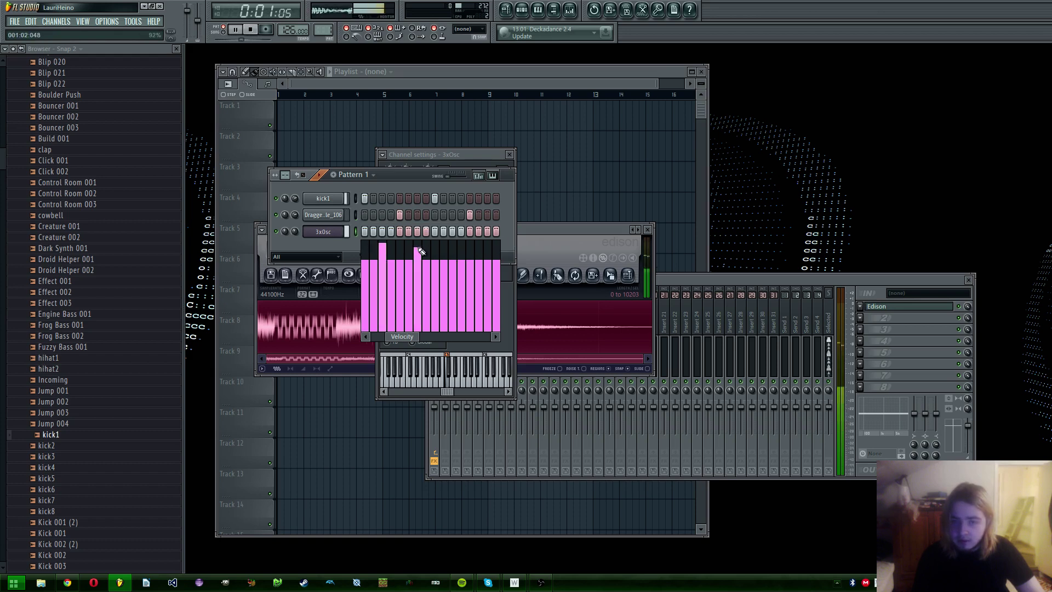
click(451, 248)
click(484, 247)
Reopen the 3xOsc channel settings and set the filter type to HP
click(340, 231)
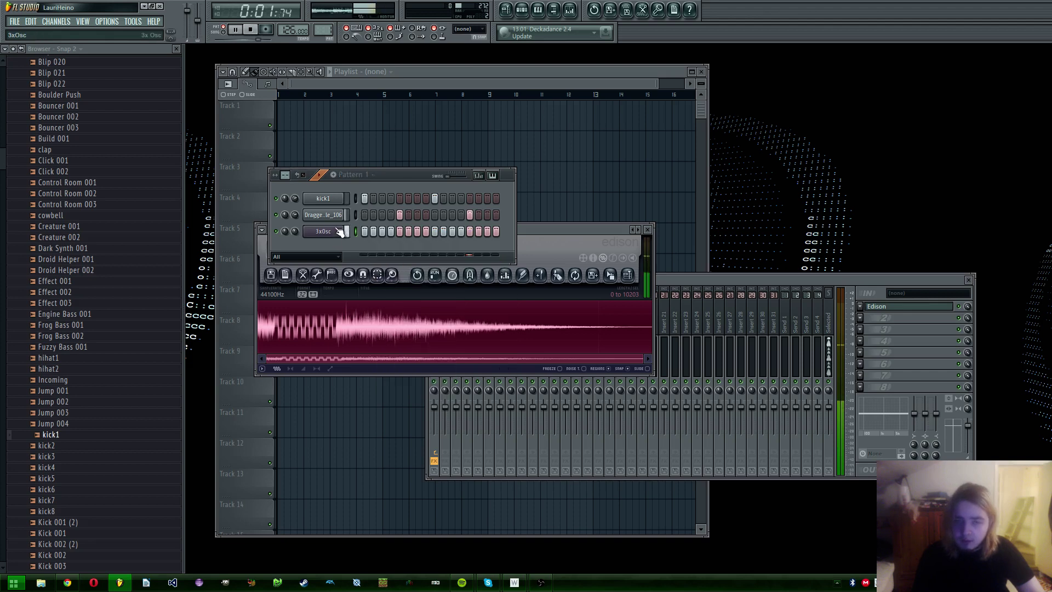
click(340, 231)
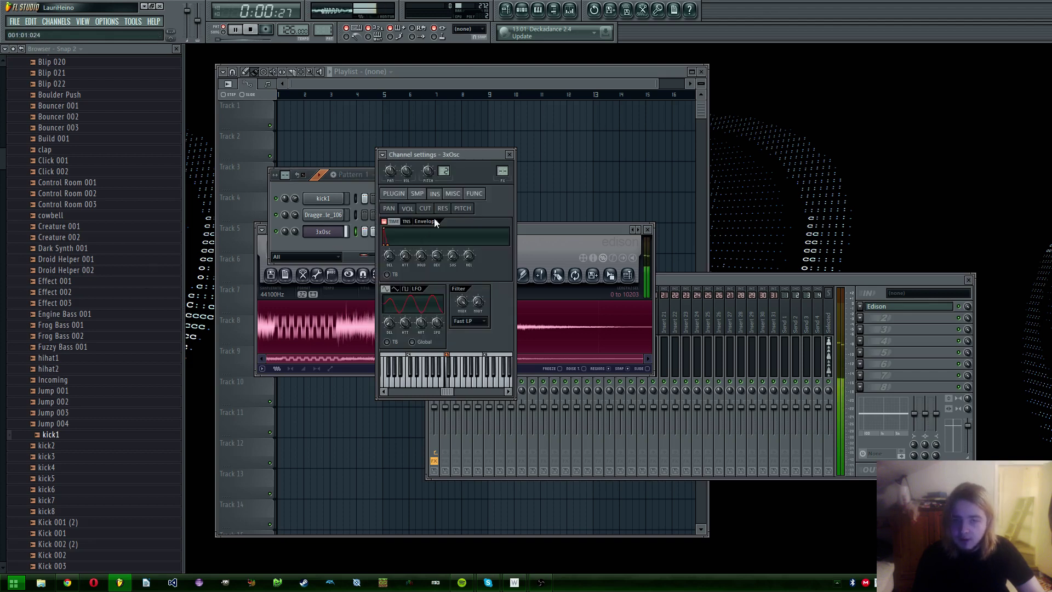
click(487, 325)
click(467, 360)
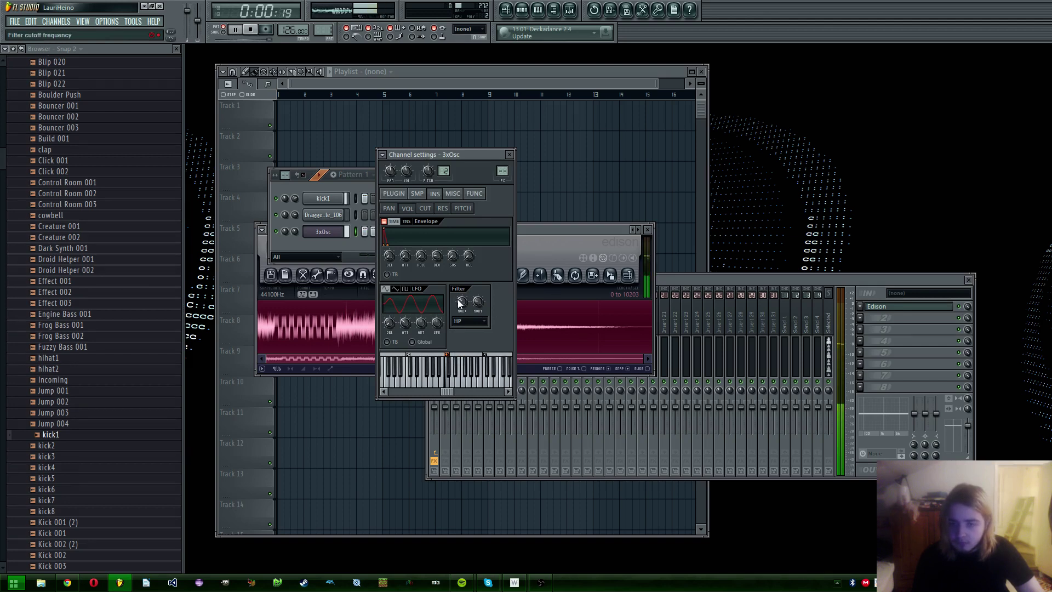
Bring the Playlist to the front and restart playback to listen to the beat again
click(361, 85)
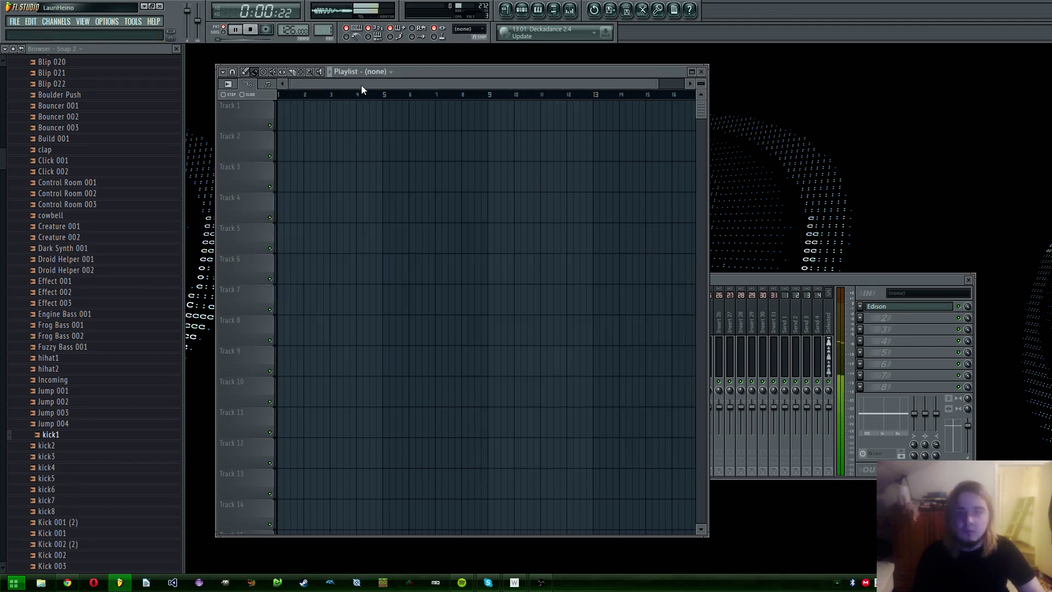
click(253, 30)
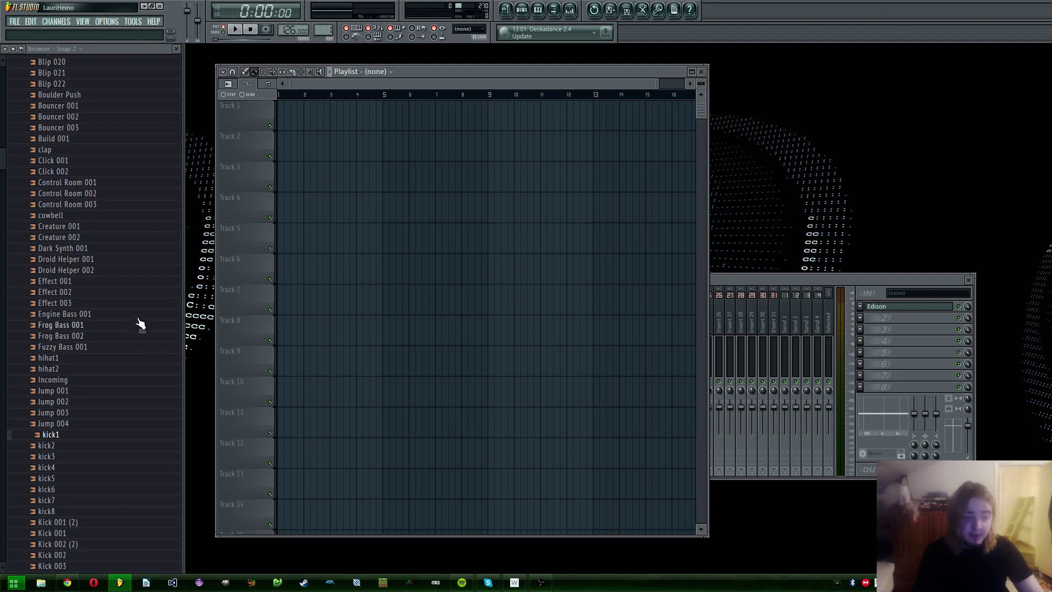
click(236, 30)
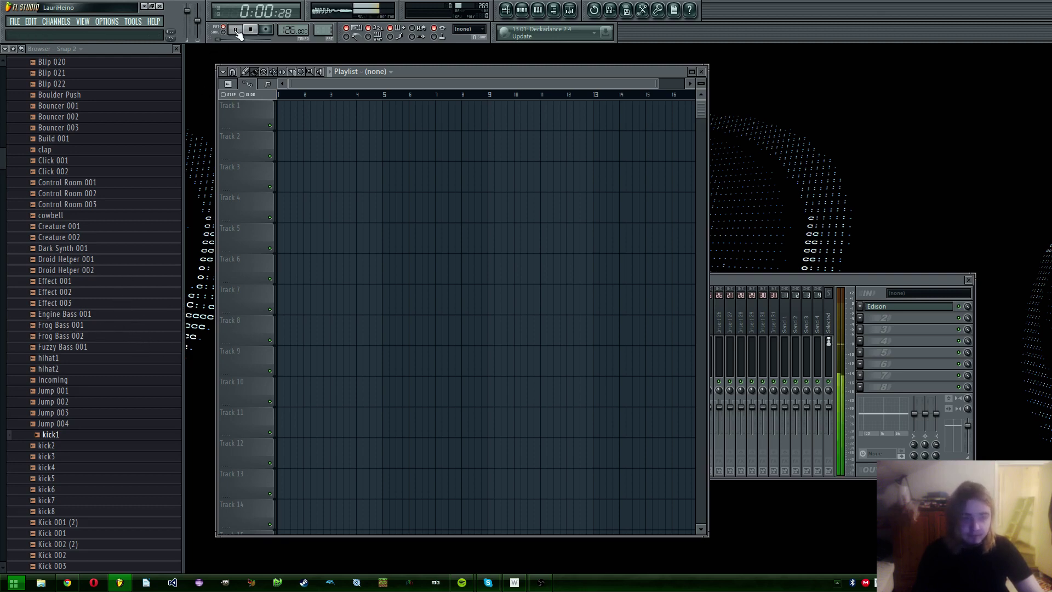